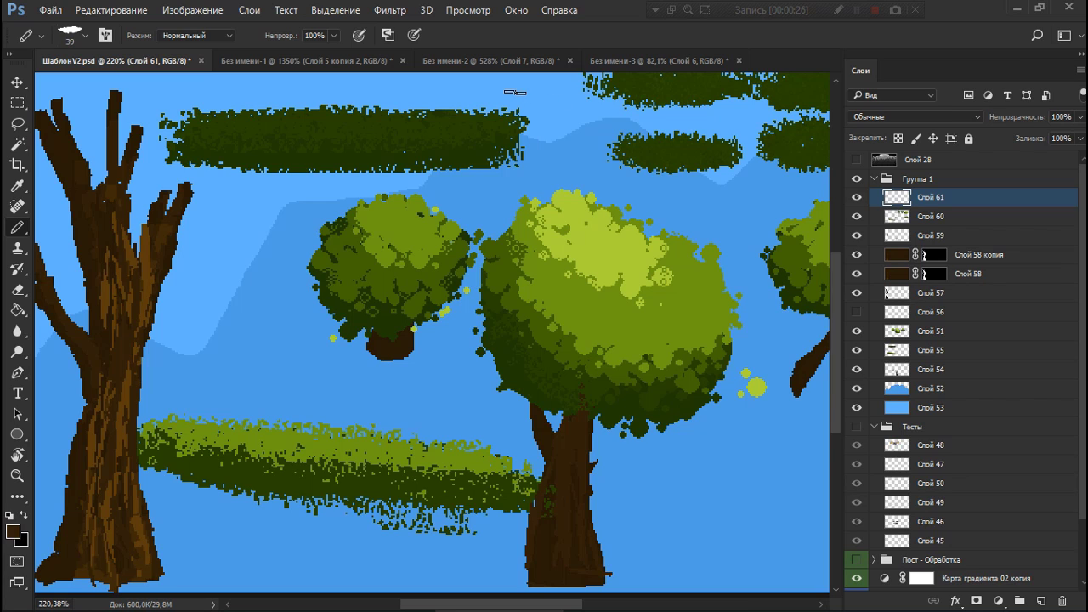
{"action": "right_click", "coordinate": [64, 86]}
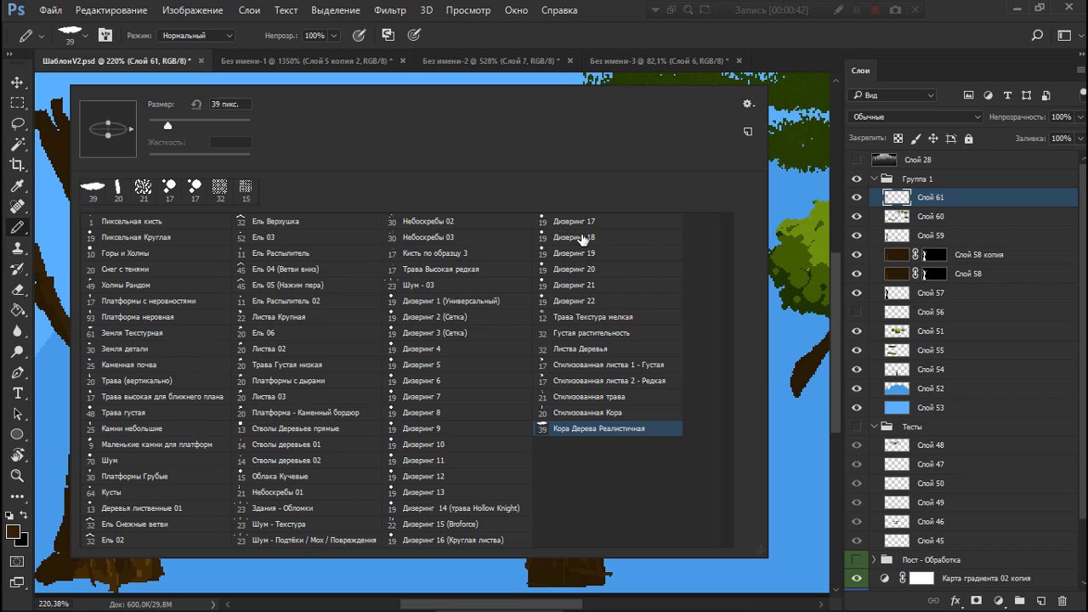
{"action": "left_click", "coordinate": [771, 315]}
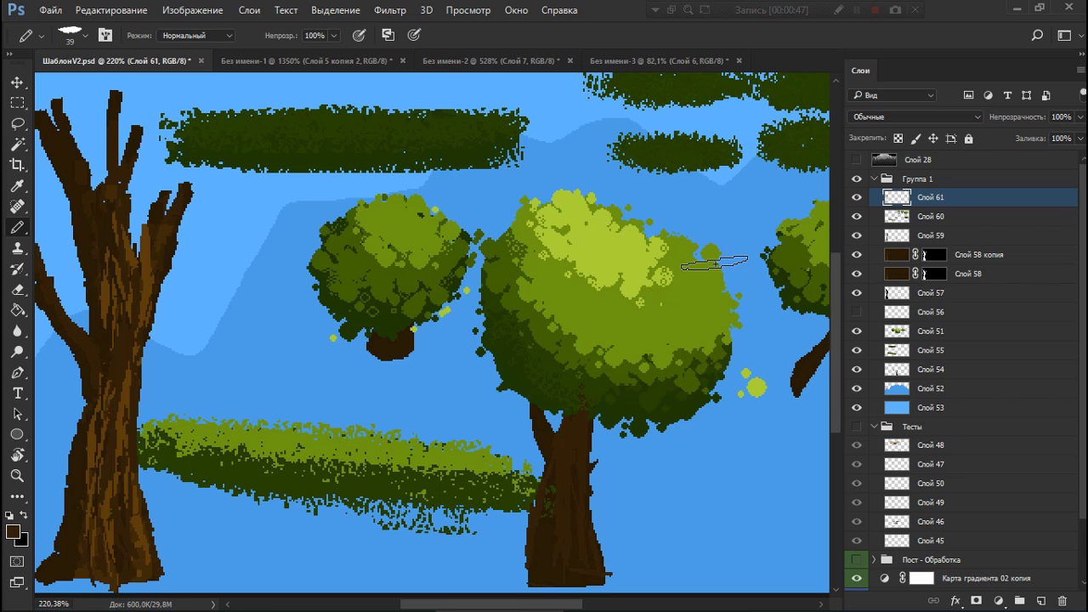
{"action": "left_click_drag", "start_coordinate": [659, 227], "coordinate": [635, 223]}
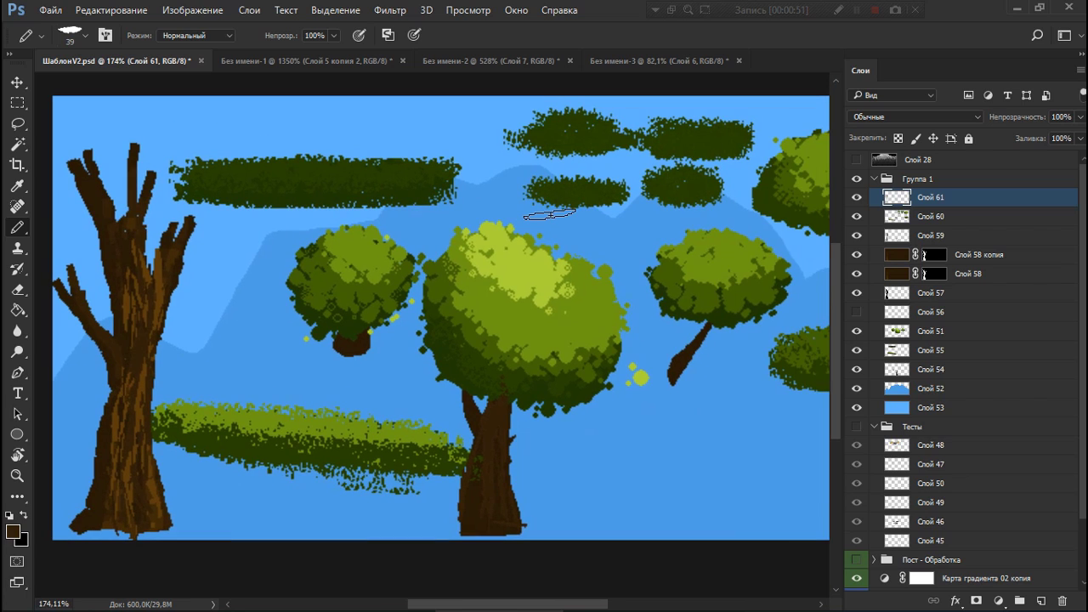
Hide the layer group Группа 1 and add a new empty layer at the top of it.
{"action": "left_click", "coordinate": [865, 178]}
{"action": "left_click", "coordinate": [878, 182]}
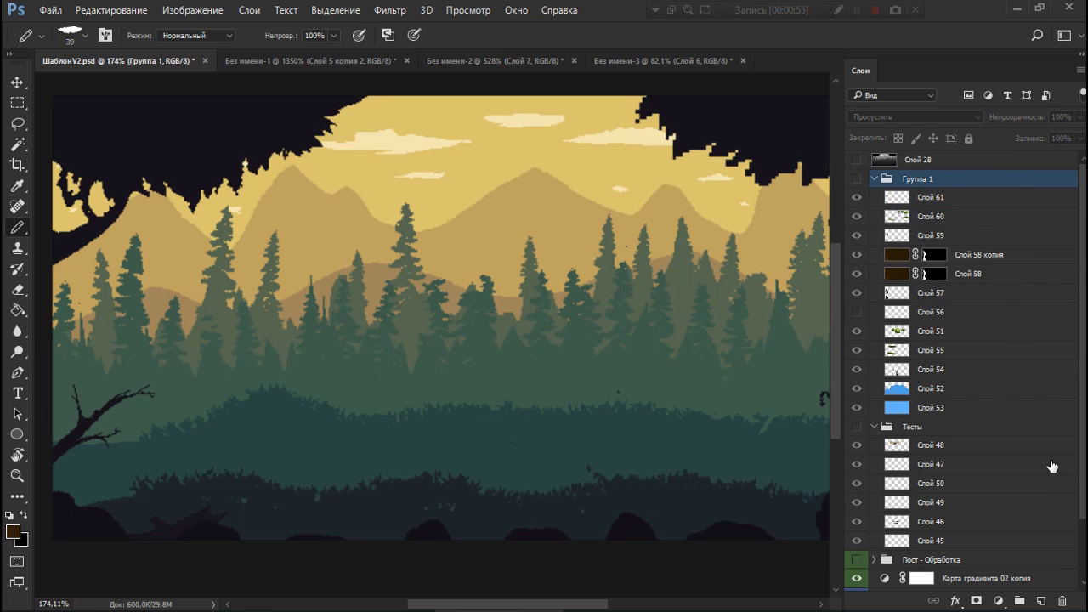
{"action": "left_click", "coordinate": [1039, 602]}
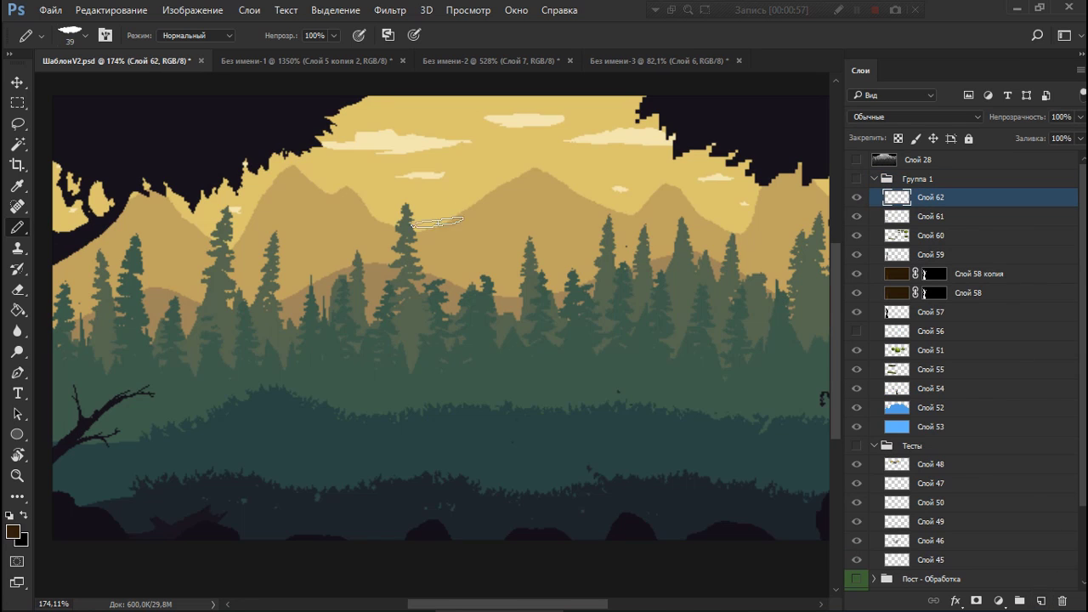
Choose the Дизеринг 1 (Универсальный) brush preset for the Pencil.
{"action": "left_click", "coordinate": [505, 213], "text": "ctrl"}
{"action": "left_click_drag", "start_coordinate": [505, 213], "coordinate": [527, 206]}
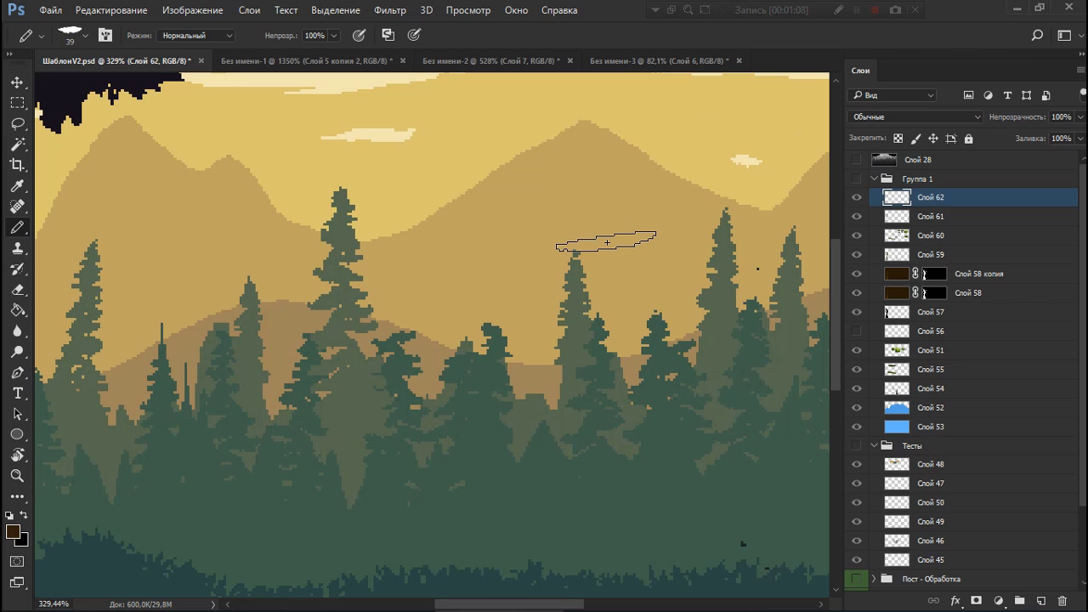
{"action": "right_click", "coordinate": [523, 200]}
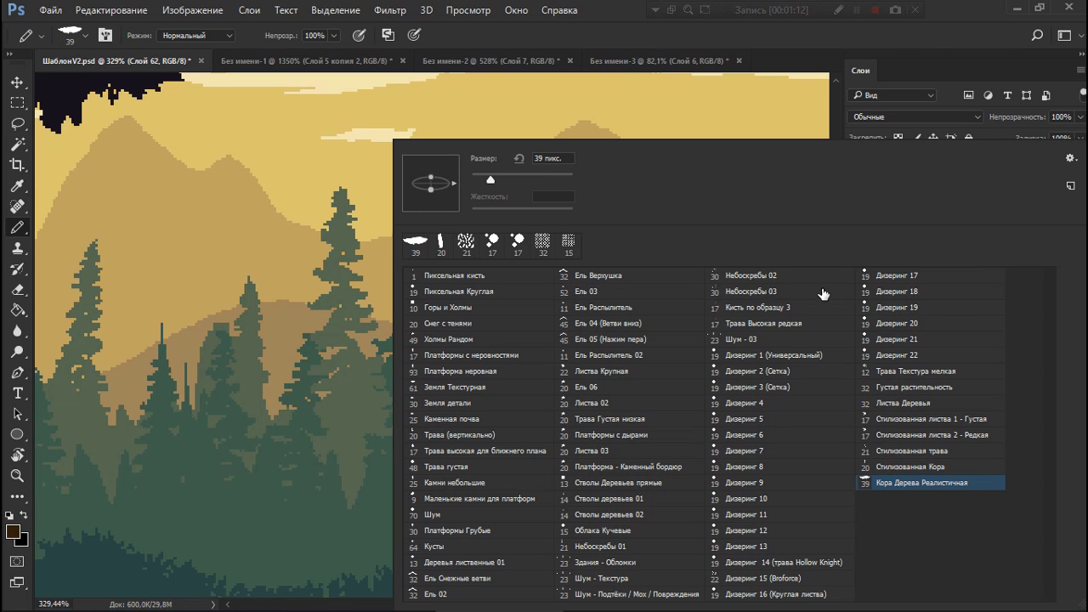
{"action": "left_click", "coordinate": [807, 354]}
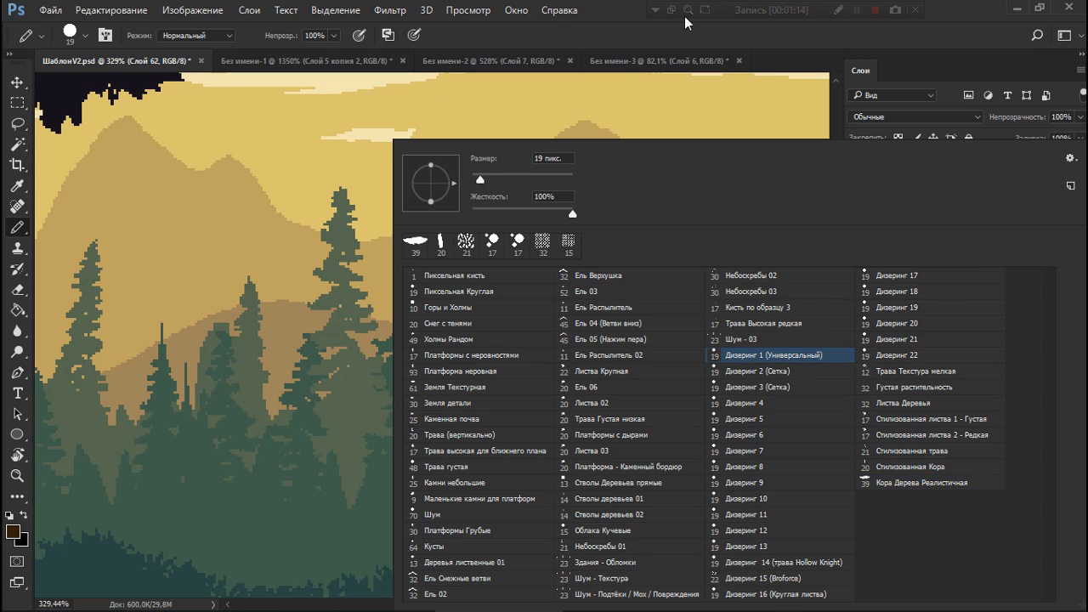
{"action": "key", "text": "Return"}
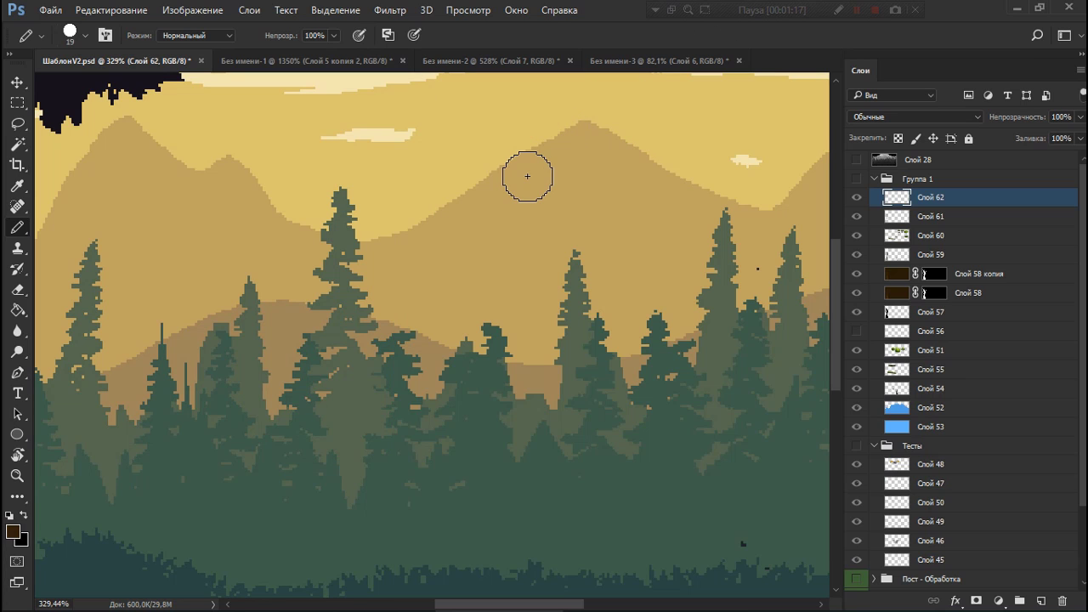
{"action": "left_click", "coordinate": [521, 210]}
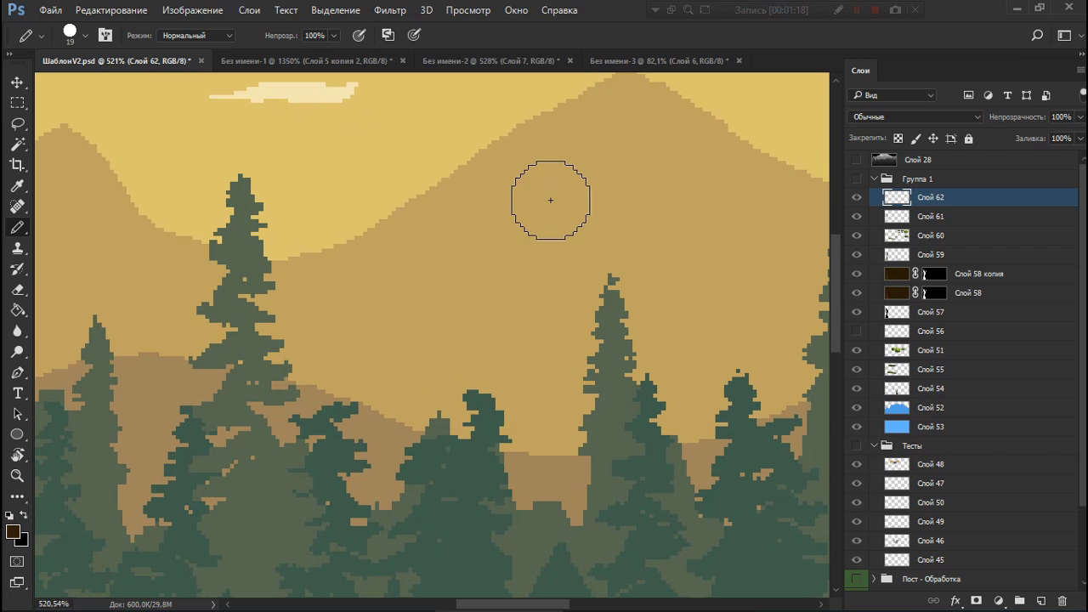
Pick the 1 px Пиксельная кисть preset with default black and white colours, and move the new layer out of Группа 1 to just above it.
{"action": "right_click", "coordinate": [519, 204]}
{"action": "left_click", "coordinate": [502, 278]}
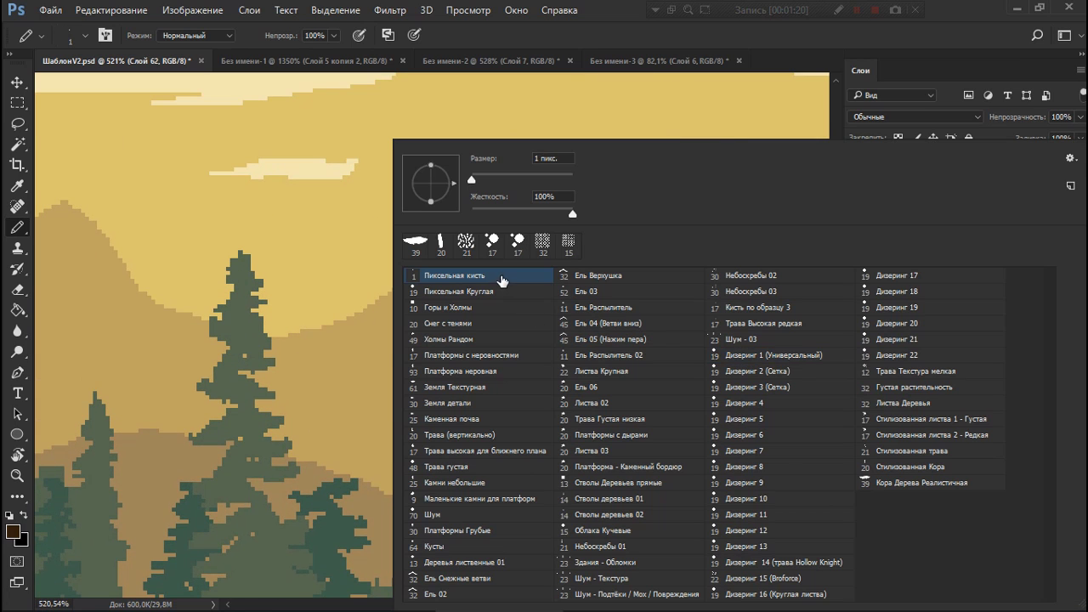
{"action": "left_click", "coordinate": [387, 353]}
{"action": "key", "text": "d"}
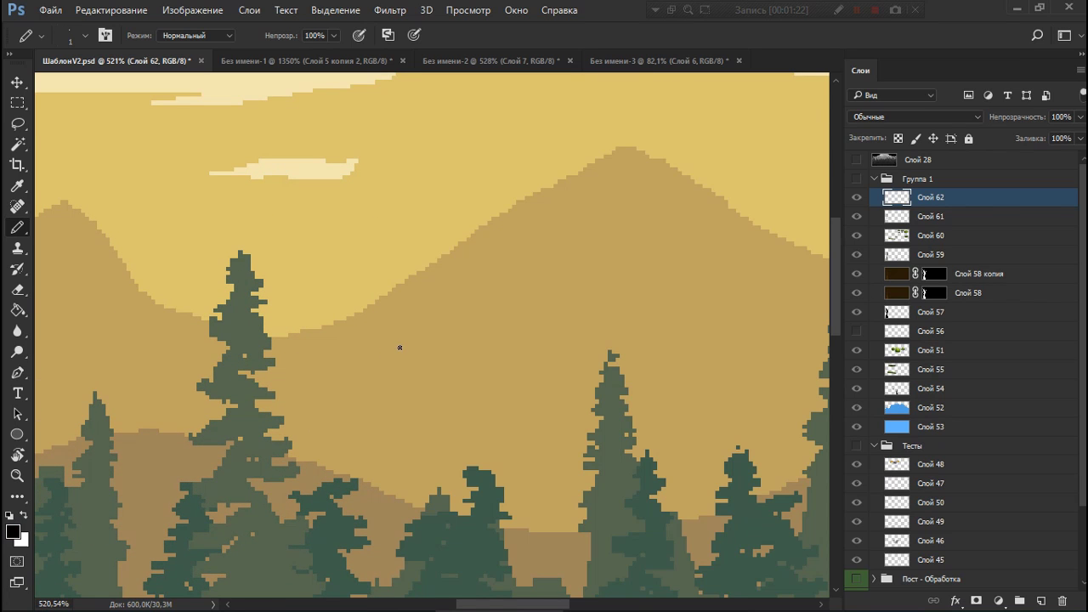
{"action": "left_click", "coordinate": [425, 346], "text": "ctrl"}
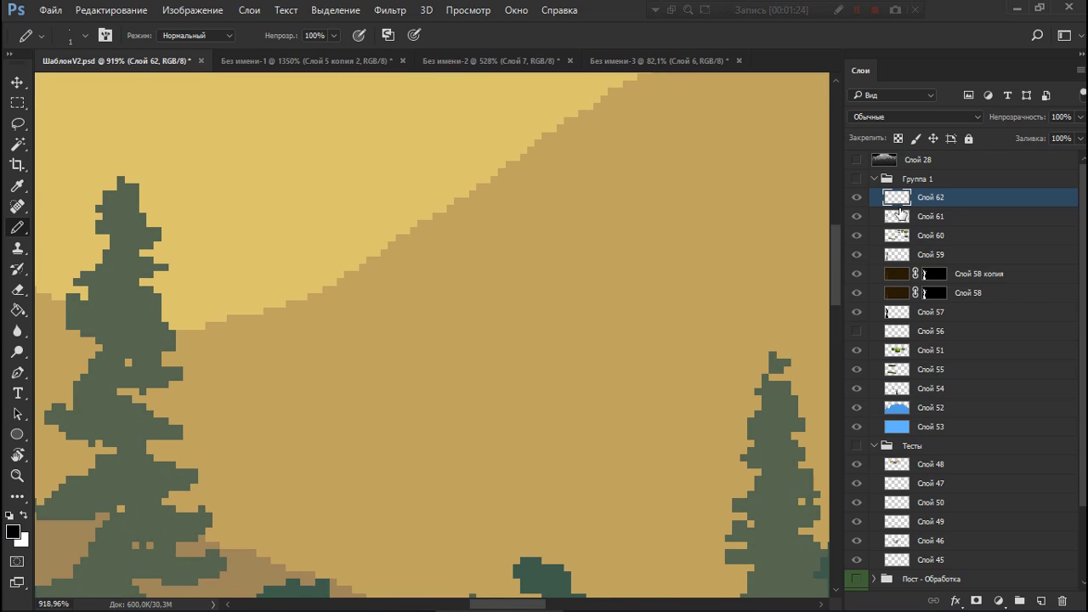
{"action": "left_click_drag", "start_coordinate": [915, 184], "coordinate": [852, 182]}
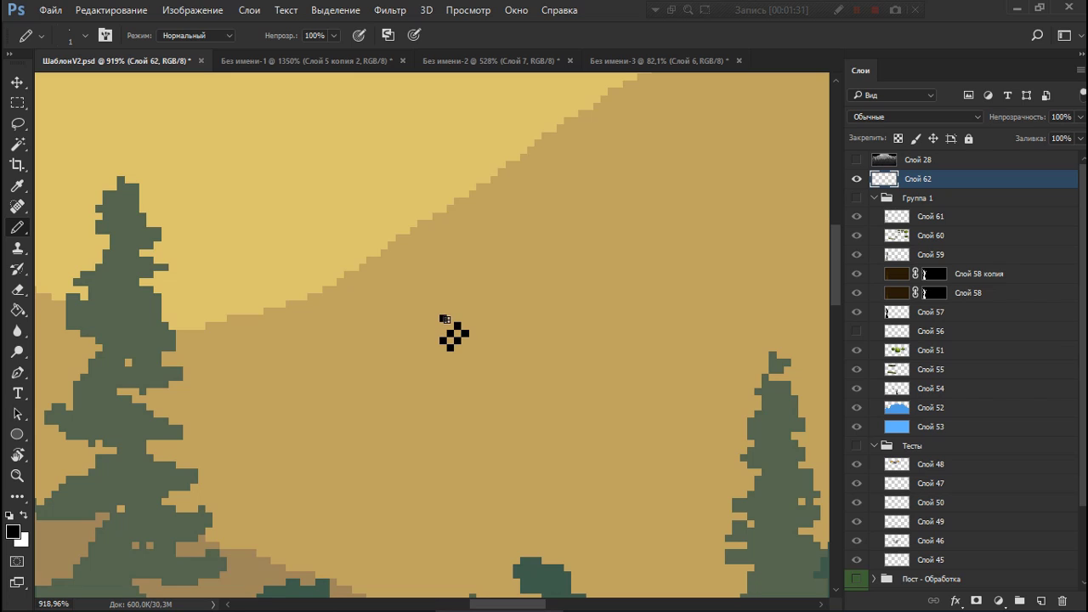
Place single black pixels in a small checkerboard pattern on the mountain, correcting misplaced ones.
{"action": "key", "text": "ctrl+z"}
{"action": "left_click", "coordinate": [443, 326]}
{"action": "left_click", "coordinate": [449, 326]}
{"action": "key", "text": "e"}
{"action": "left_click", "coordinate": [443, 316]}
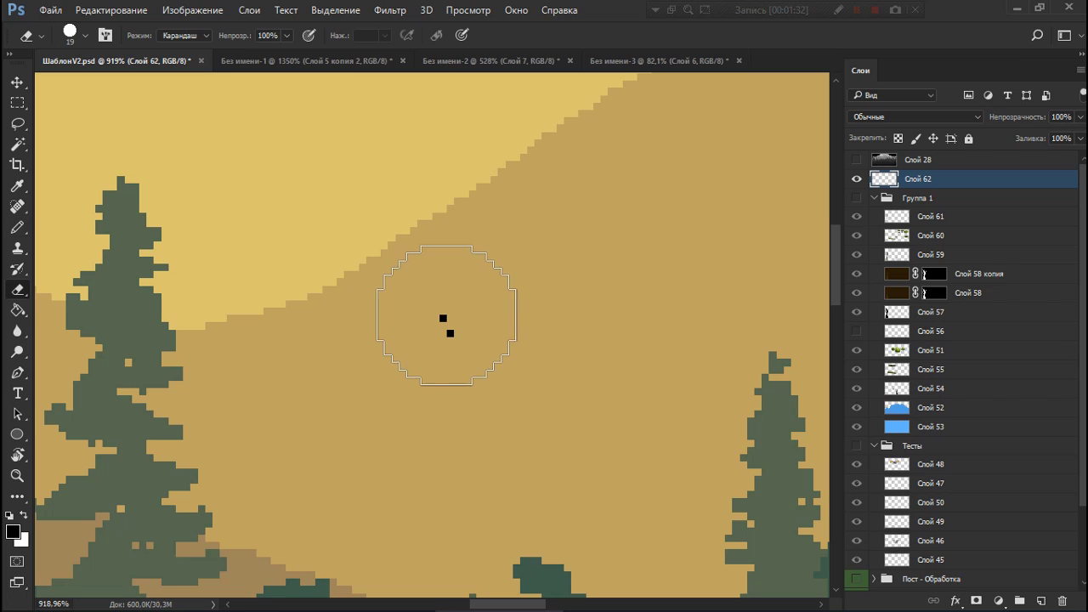
{"action": "key", "text": "b"}
{"action": "key", "text": "b"}
{"action": "key", "text": "ctrl+shift+z"}
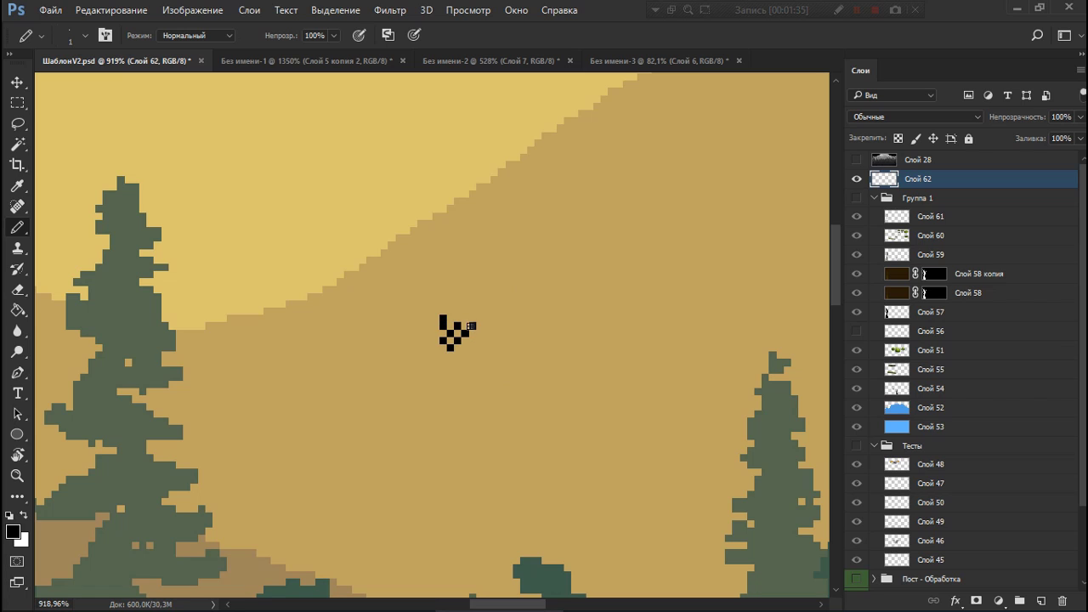
Marquee the small black pixel checkerboard on the mountain and erase it.
{"action": "key", "text": "m"}
{"action": "mouse_move", "coordinate": [425, 311]}
{"action": "left_mouse_down"}
{"action": "mouse_move", "coordinate": [497, 364]}
{"action": "mouse_move", "coordinate": [481, 361]}
{"action": "left_mouse_up"}
{"action": "key", "text": "b"}
{"action": "key", "text": "e"}
{"action": "mouse_move", "coordinate": [471, 303]}
{"action": "left_mouse_down"}
{"action": "mouse_move", "coordinate": [435, 368]}
{"action": "mouse_move", "coordinate": [468, 341]}
{"action": "mouse_move", "coordinate": [461, 291]}
{"action": "left_mouse_up"}
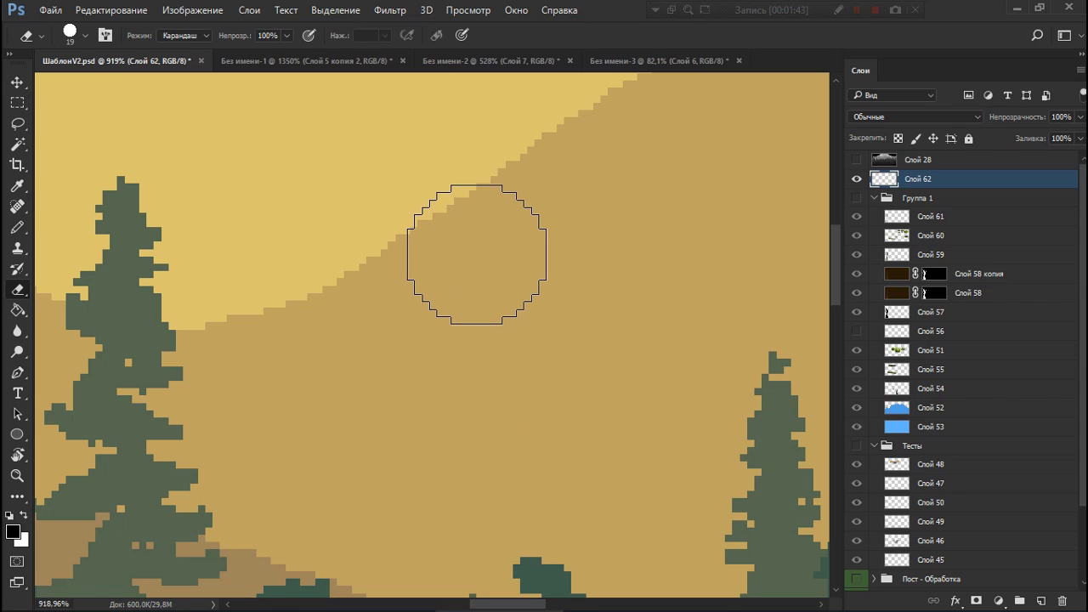
Paint black checkerboard strokes over the mountain with the Дизеринг 1 (Универсальный) brush, first at 36 px and then at 15 px.
{"action": "key", "text": "b"}
{"action": "right_click", "coordinate": [492, 225]}
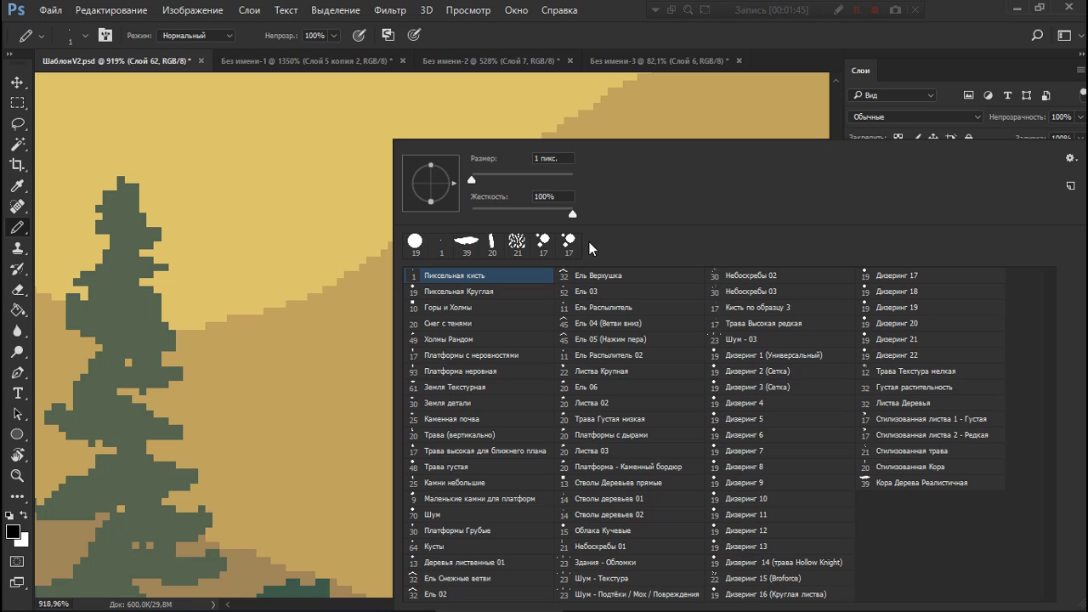
{"action": "left_click", "coordinate": [804, 355]}
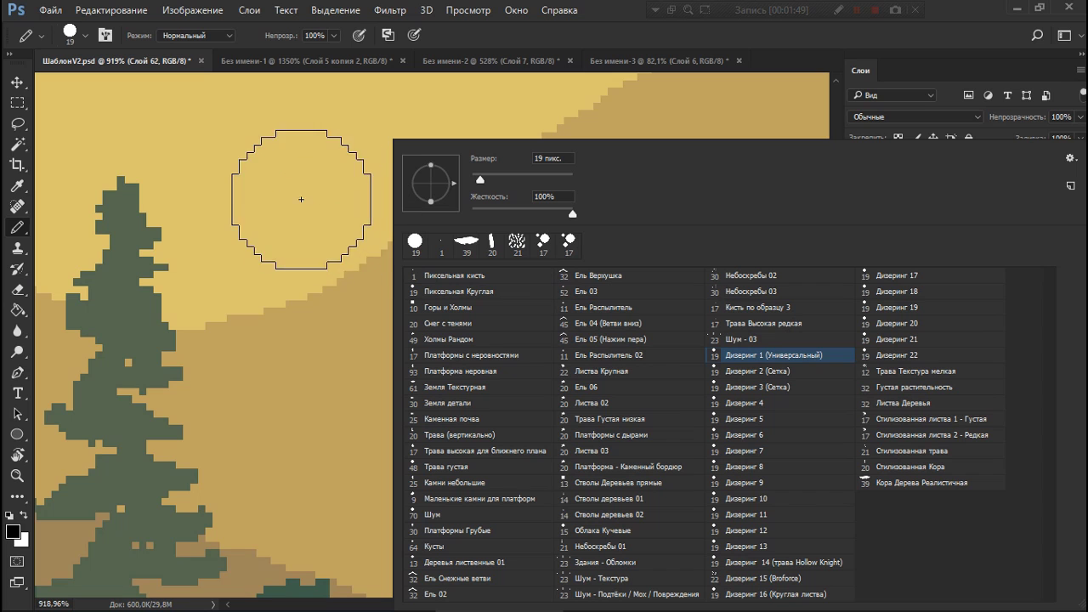
{"action": "left_click_drag", "start_coordinate": [484, 179], "coordinate": [490, 180]}
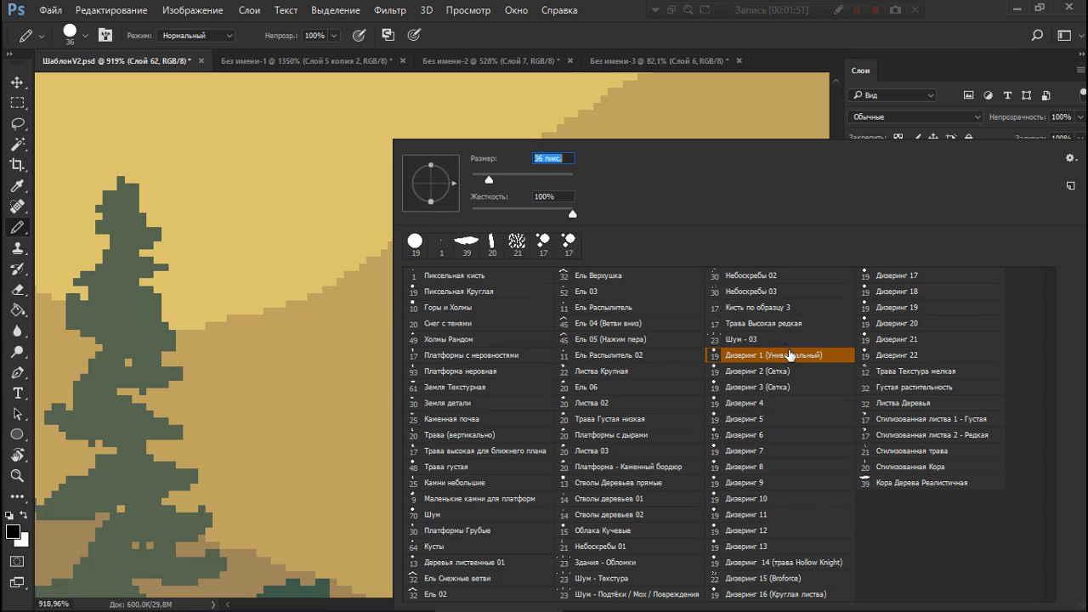
{"action": "mouse_move", "coordinate": [296, 299]}
{"action": "left_mouse_down"}
{"action": "mouse_move", "coordinate": [362, 328]}
{"action": "mouse_move", "coordinate": [366, 255]}
{"action": "mouse_move", "coordinate": [476, 231]}
{"action": "mouse_move", "coordinate": [642, 226]}
{"action": "left_mouse_up"}
{"action": "left_click_drag", "start_coordinate": [490, 179], "coordinate": [479, 179]}
{"action": "mouse_move", "coordinate": [481, 127]}
{"action": "left_mouse_down"}
{"action": "mouse_move", "coordinate": [553, 133]}
{"action": "mouse_move", "coordinate": [568, 200]}
{"action": "left_mouse_up"}
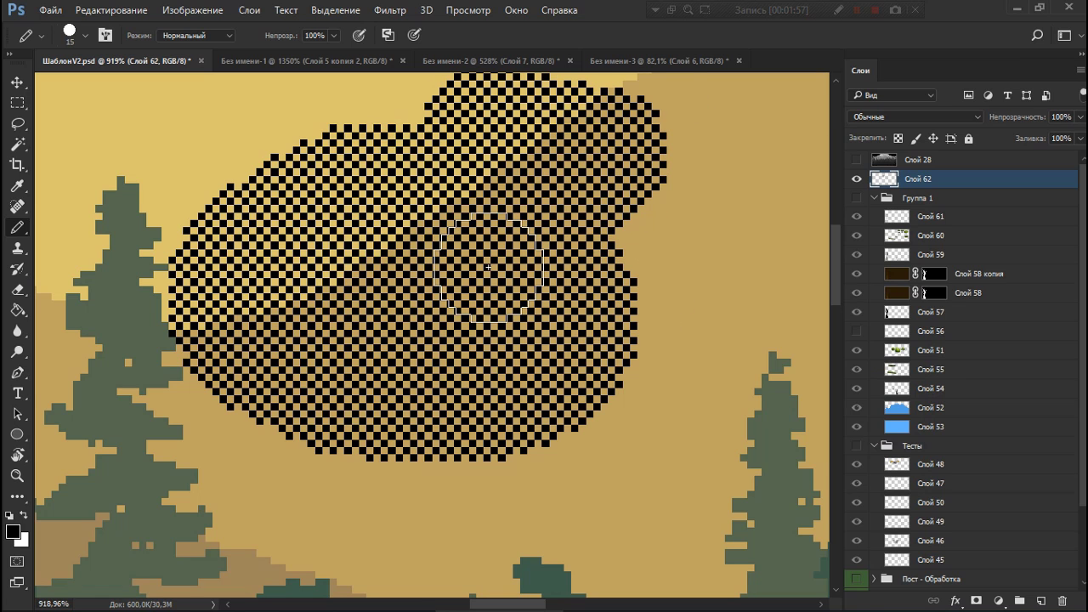
Clear all the black checkerboard strokes from the new layer.
{"action": "scroll", "coordinate": [459, 255], "scroll_direction": "down", "scroll_amount": 2}
{"action": "key", "text": "e"}
{"action": "right_click", "coordinate": [486, 199]}
{"action": "left_click", "coordinate": [447, 291]}
{"action": "left_click_drag", "start_coordinate": [351, 148], "coordinate": [402, 145]}
{"action": "mouse_move", "coordinate": [333, 166]}
{"action": "left_mouse_down"}
{"action": "mouse_move", "coordinate": [400, 146]}
{"action": "mouse_move", "coordinate": [613, 158]}
{"action": "mouse_move", "coordinate": [468, 244]}
{"action": "mouse_move", "coordinate": [427, 194]}
{"action": "mouse_move", "coordinate": [589, 288]}
{"action": "mouse_move", "coordinate": [640, 274]}
{"action": "left_mouse_up"}
{"action": "key", "text": "ctrl+a"}
{"action": "key", "text": "Delete"}
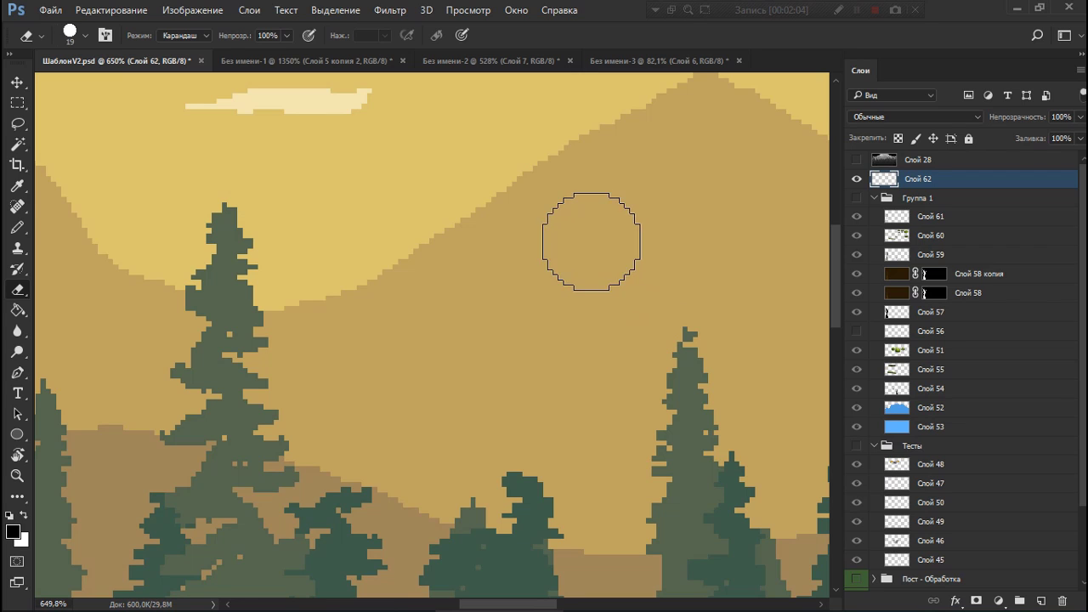
Try dithering the mountain's slope edge in the sampled sky yellow with the 15 px checkerboard brush.
{"action": "key", "text": "b"}
{"action": "left_click", "coordinate": [422, 189], "text": "alt"}
{"action": "mouse_move", "coordinate": [331, 266]}
{"action": "left_mouse_down"}
{"action": "mouse_move", "coordinate": [391, 240]}
{"action": "mouse_move", "coordinate": [493, 165]}
{"action": "mouse_move", "coordinate": [665, 78]}
{"action": "left_mouse_up"}
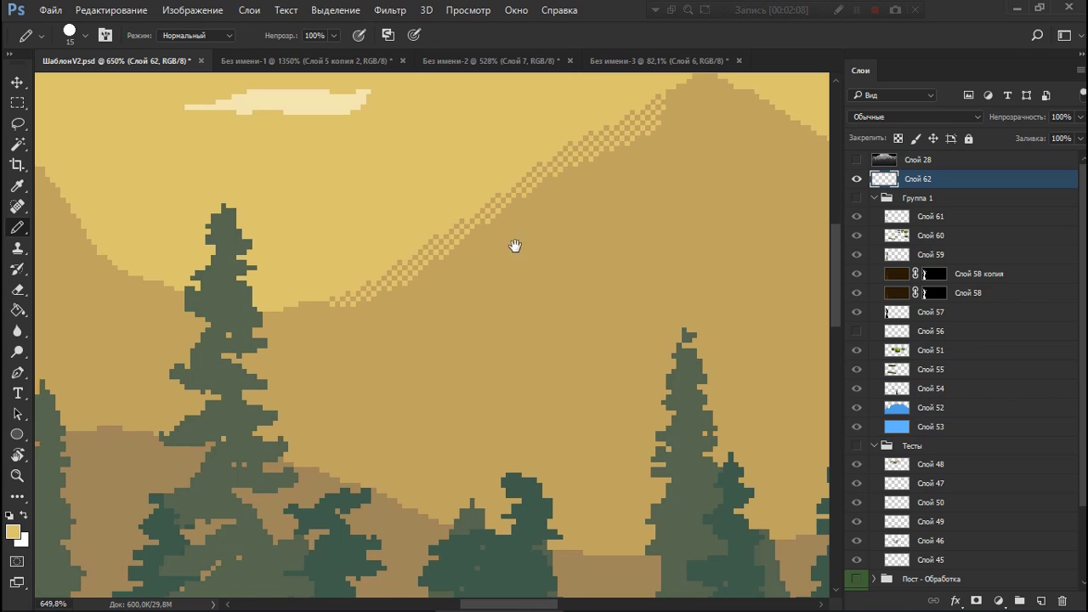
{"action": "left_click_drag", "start_coordinate": [542, 226], "coordinate": [459, 284]}
{"action": "key", "text": "ctrl+z"}
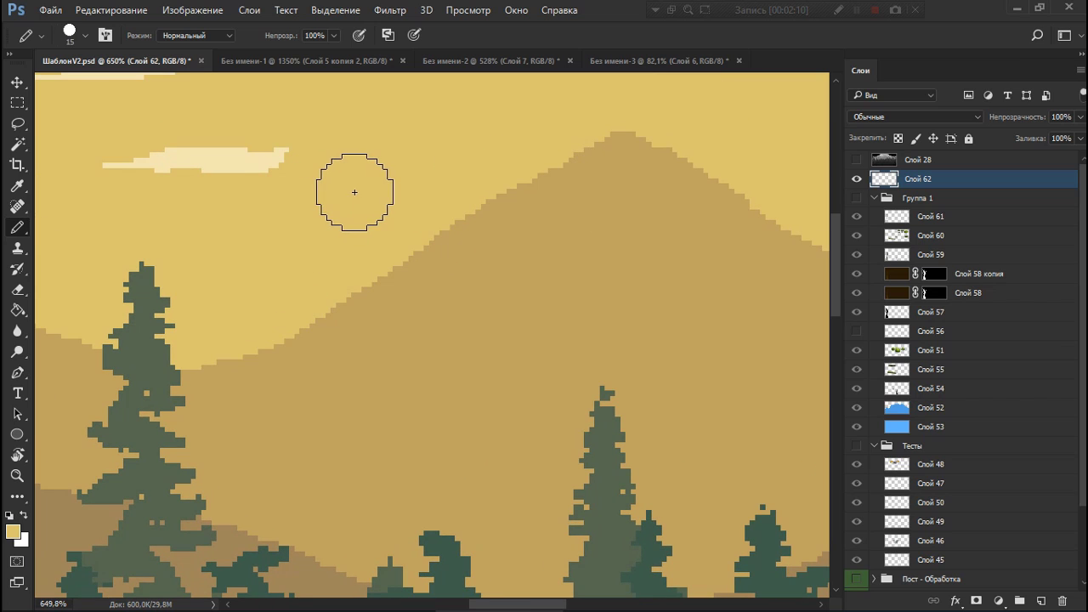
{"action": "scroll", "coordinate": [524, 246], "scroll_direction": "down", "scroll_amount": 3}
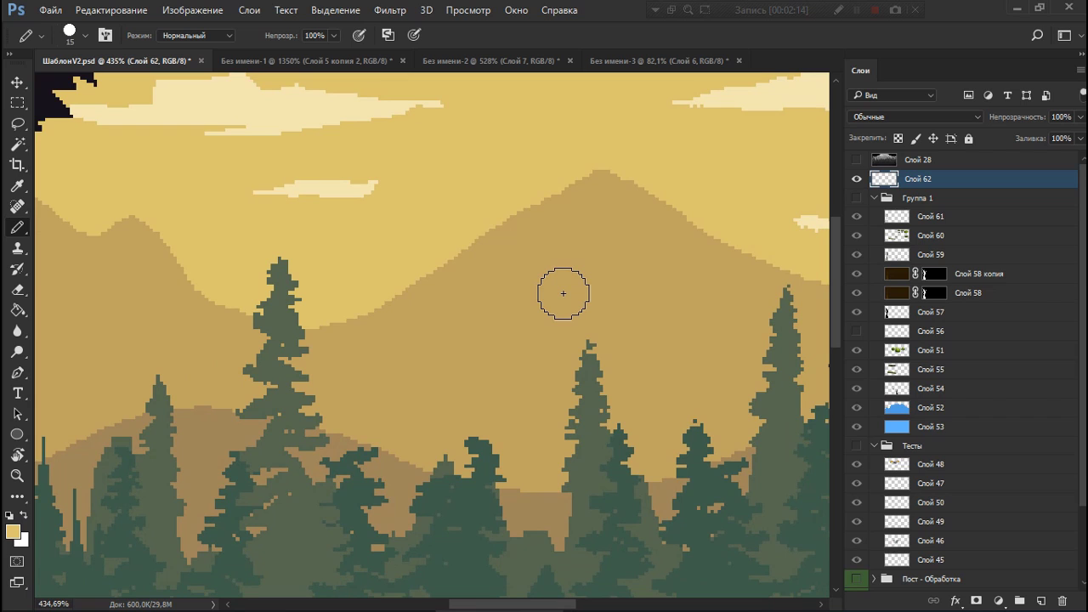
Reset the colours to black and white and paint a short Дизеринг 1 (Универсальный) swatch in the sky at 15 px.
{"action": "right_click", "coordinate": [471, 123]}
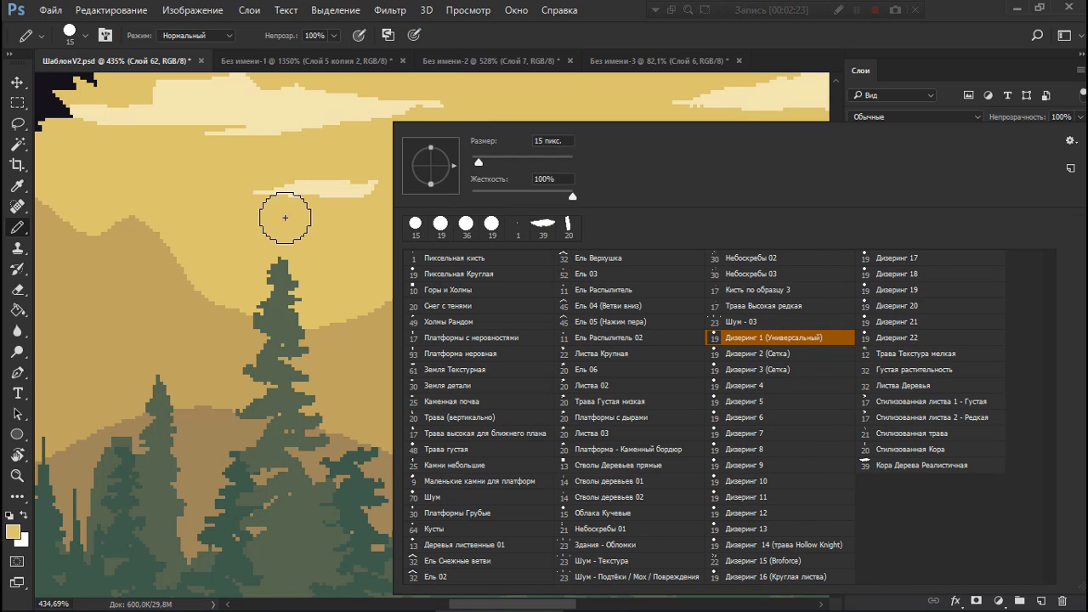
{"action": "left_click", "coordinate": [288, 215]}
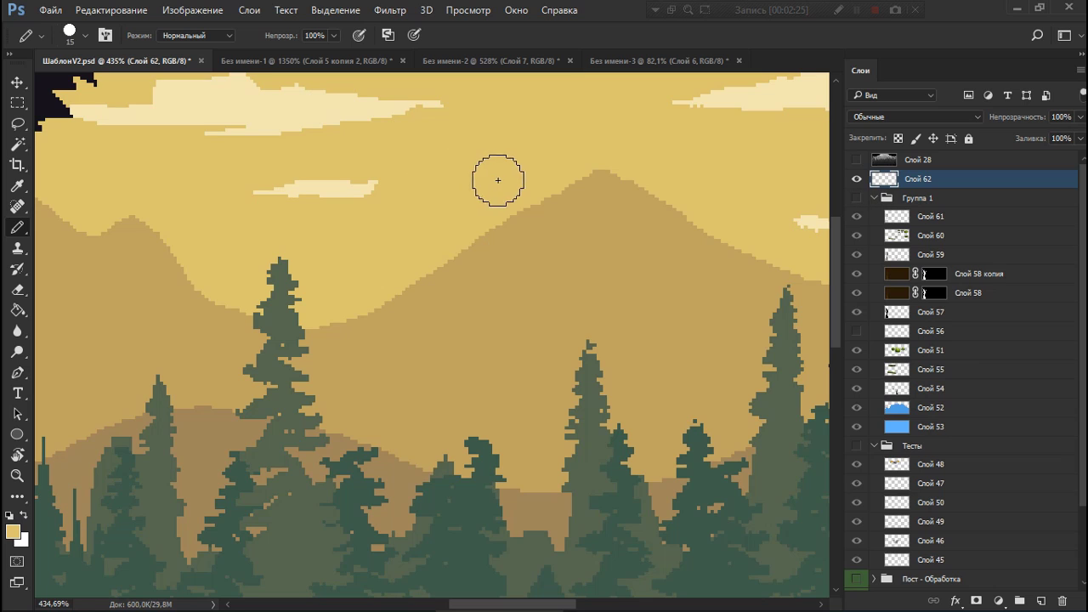
{"action": "key", "text": "d"}
{"action": "right_click", "coordinate": [432, 123]}
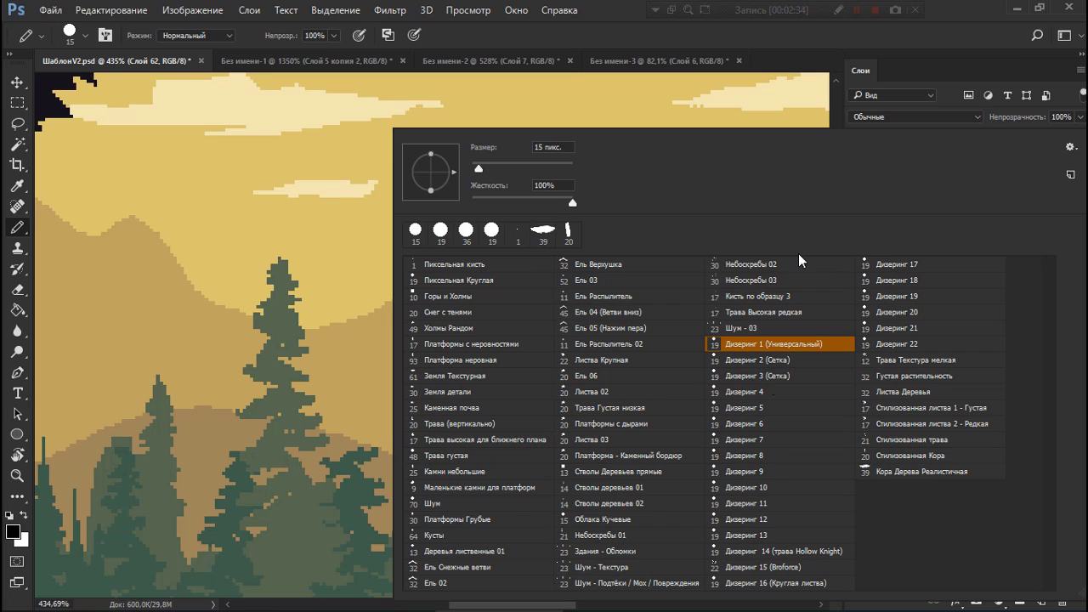
{"action": "left_click_drag", "start_coordinate": [114, 157], "coordinate": [193, 163]}
Paint a black swatch with the 19 px Дизеринг 2 (Сетка) brush below the first swatch.
{"action": "right_click", "coordinate": [393, 160]}
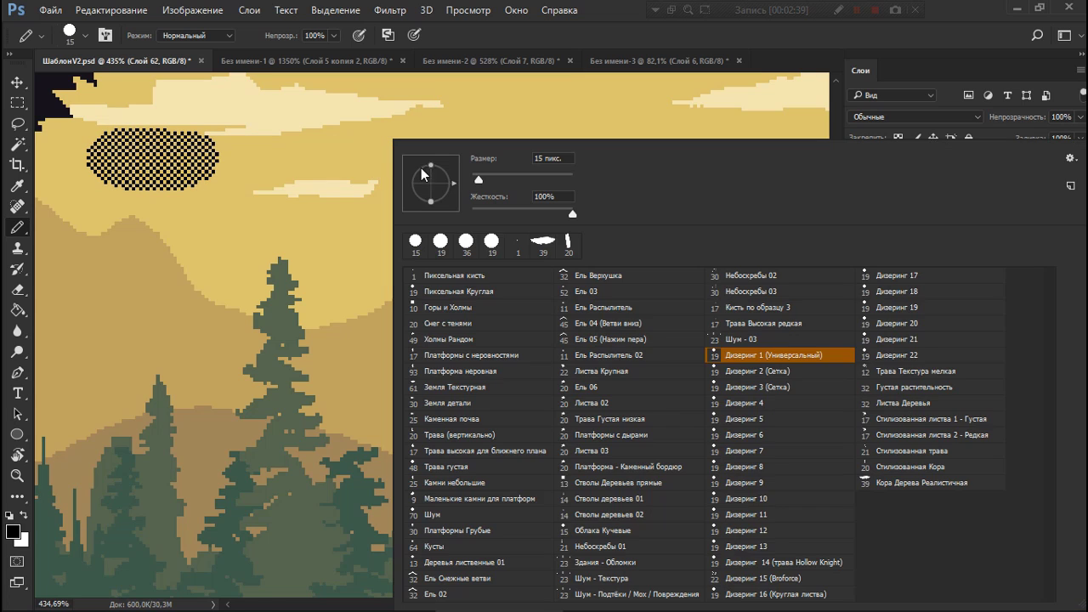
{"action": "left_click", "coordinate": [762, 372]}
{"action": "left_click", "coordinate": [97, 225]}
{"action": "left_click_drag", "start_coordinate": [97, 229], "coordinate": [197, 233]}
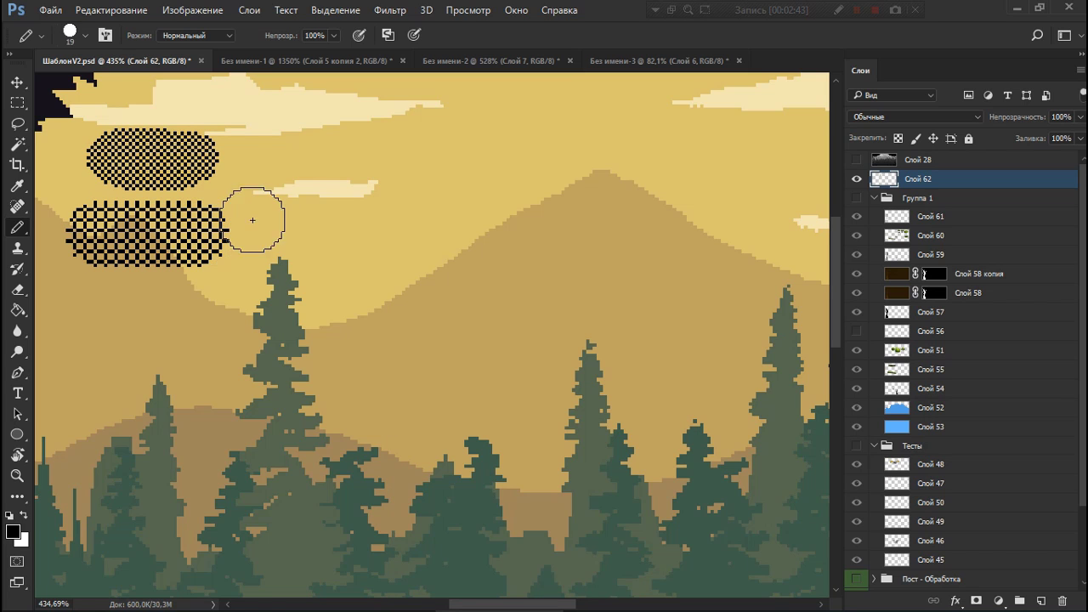
Paint a black swatch with the 19 px Дизеринг 3 (Сетка) brush below the second swatch.
{"action": "right_click", "coordinate": [323, 176]}
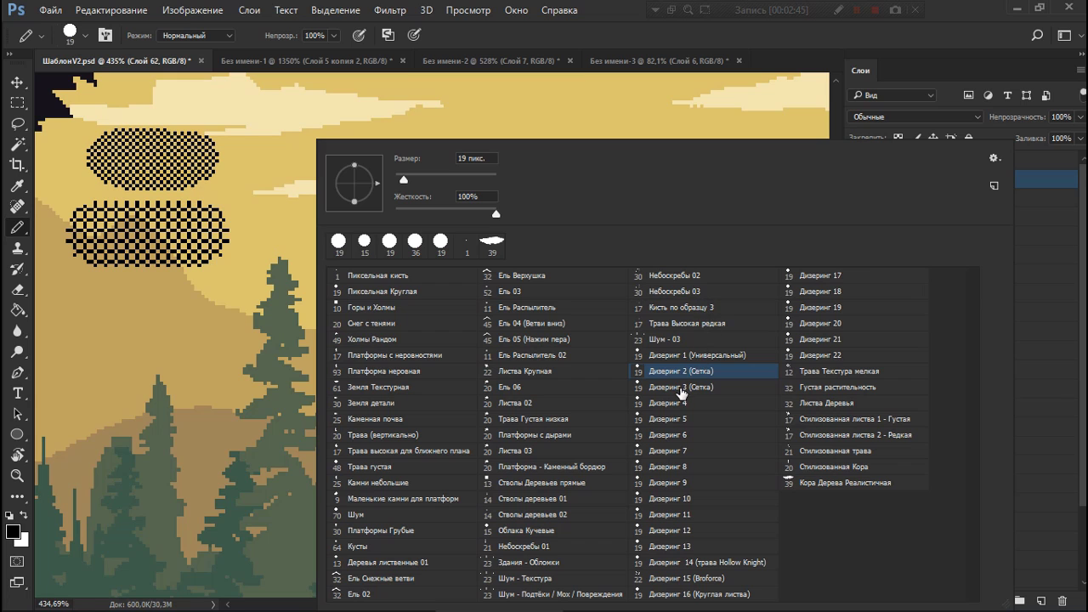
{"action": "left_click", "coordinate": [681, 389]}
{"action": "left_click", "coordinate": [85, 304]}
{"action": "left_click_drag", "start_coordinate": [87, 306], "coordinate": [222, 306]}
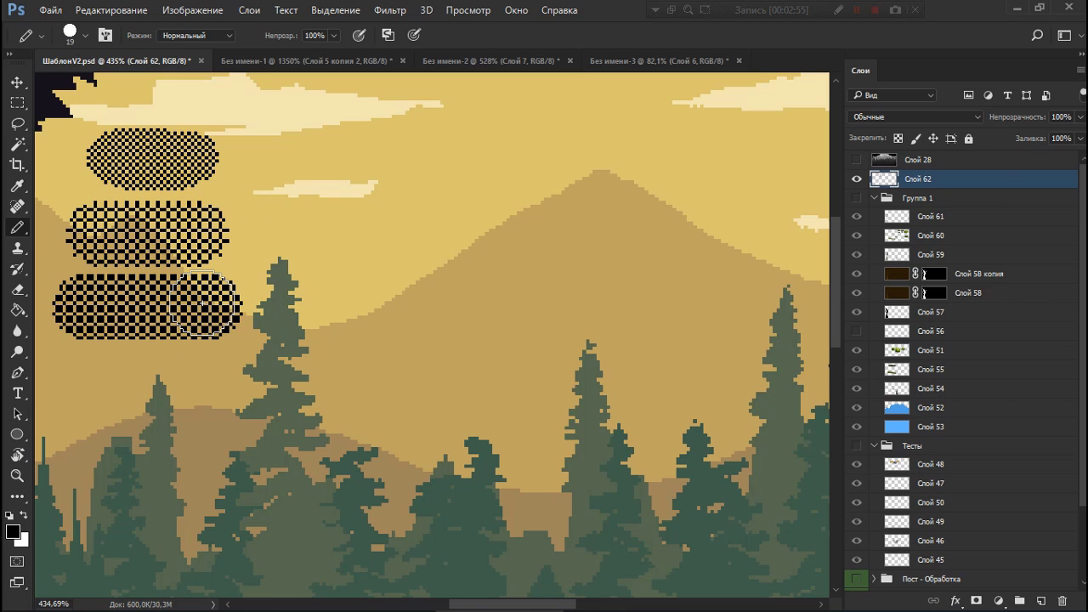
Add two more black swatches down the column, one with the Дизеринг 4 brush and one with Дизеринг 5, both at 19 px.
{"action": "right_click", "coordinate": [360, 229]}
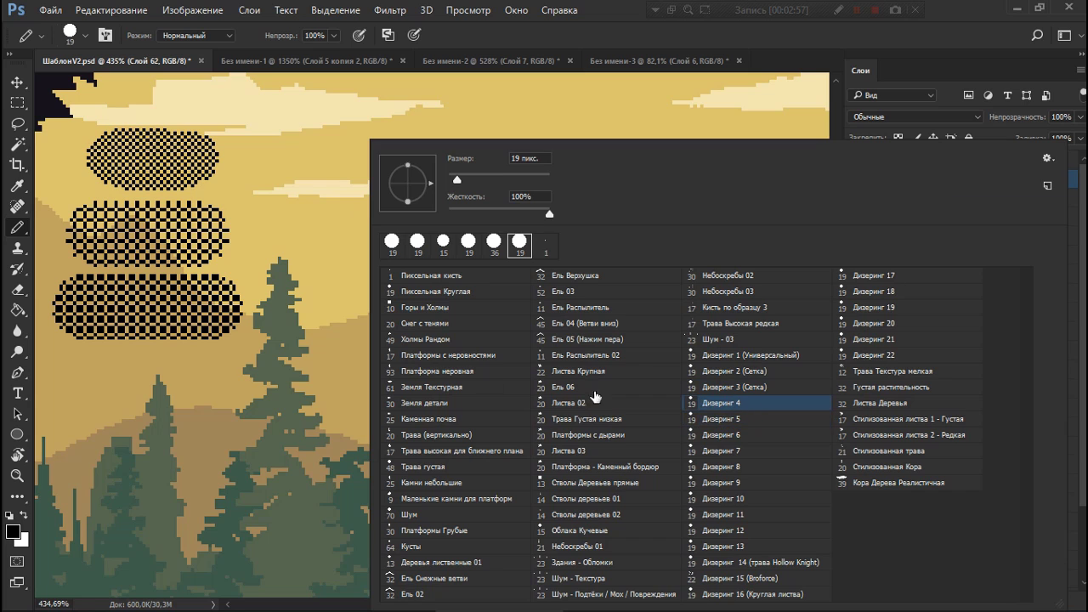
{"action": "left_click_drag", "start_coordinate": [73, 379], "coordinate": [214, 380]}
{"action": "right_click", "coordinate": [394, 335]}
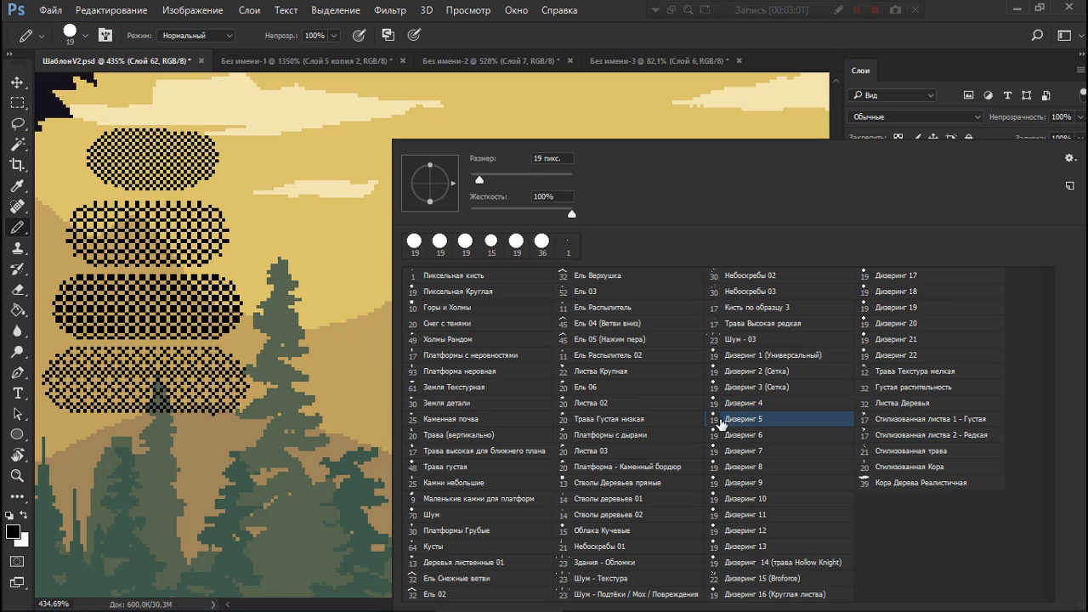
{"action": "left_click_drag", "start_coordinate": [77, 456], "coordinate": [223, 456]}
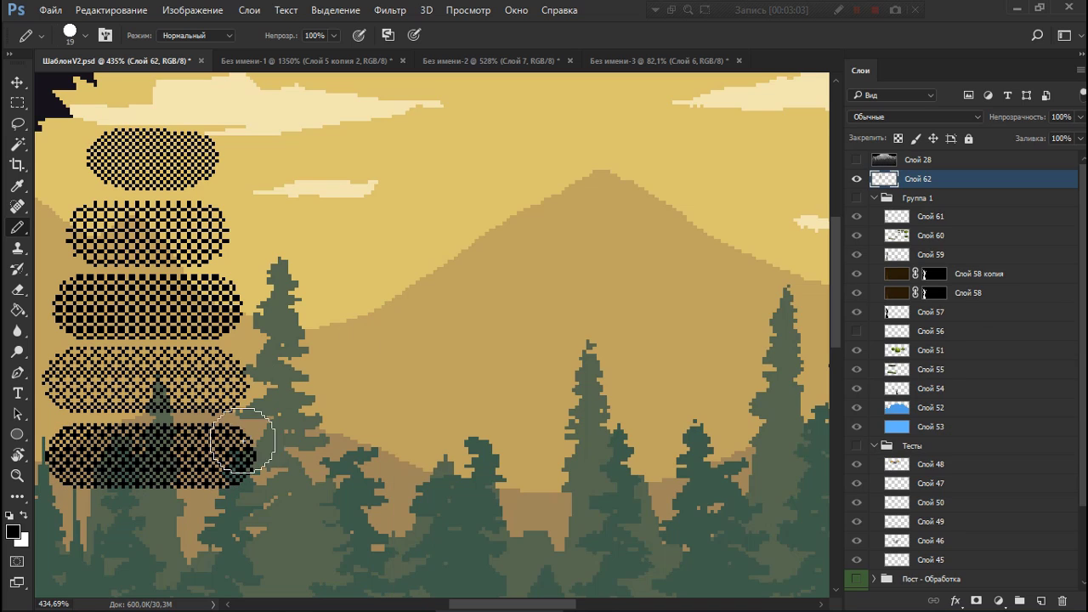
Paint black 19 px swatches with Дизеринг 6 at the foot of the first column and Дизеринг 7 at the head of a second column.
{"action": "right_click", "coordinate": [425, 324]}
{"action": "left_click", "coordinate": [756, 439]}
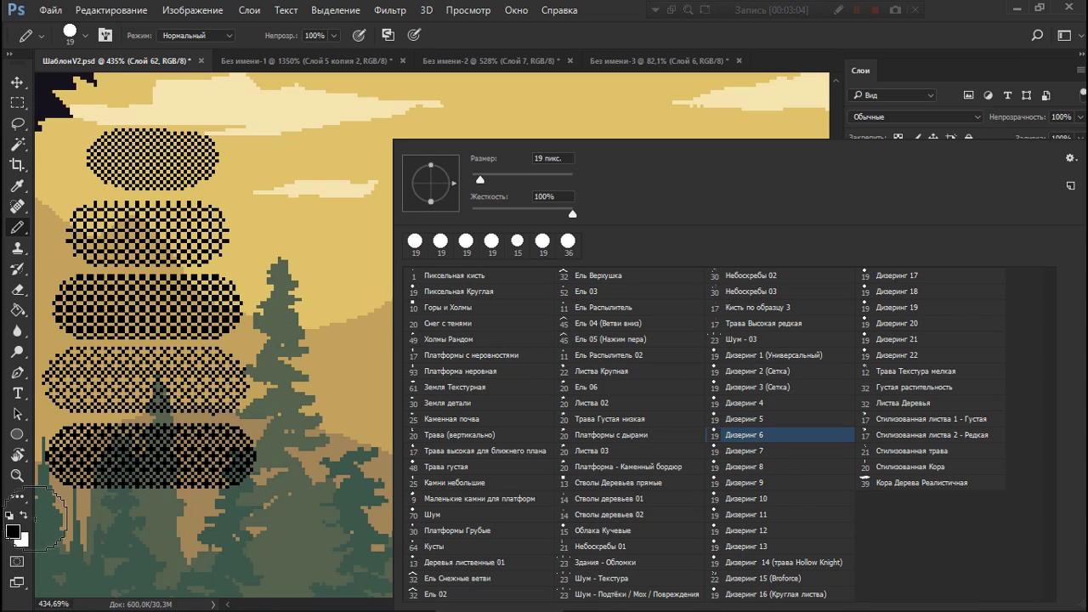
{"action": "left_click_drag", "start_coordinate": [76, 532], "coordinate": [213, 529]}
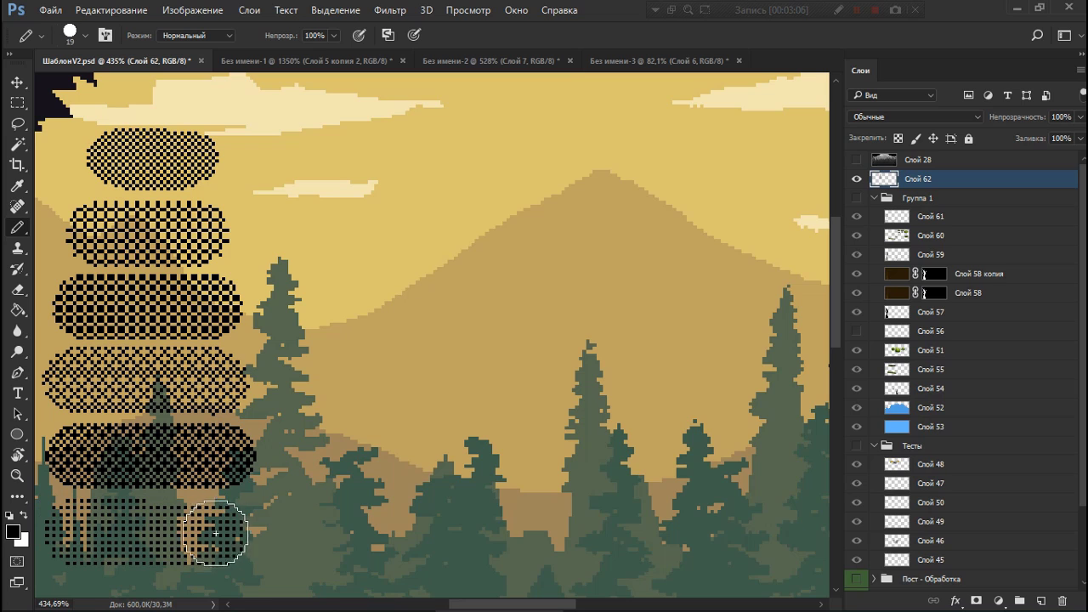
{"action": "right_click", "coordinate": [529, 382]}
{"action": "left_click", "coordinate": [779, 451]}
{"action": "left_click_drag", "start_coordinate": [315, 160], "coordinate": [406, 160]}
Continue down the second column with two black 19 px swatches, one with Дизеринг 8 and one with Дизеринг 9.
{"action": "right_click", "coordinate": [654, 354]}
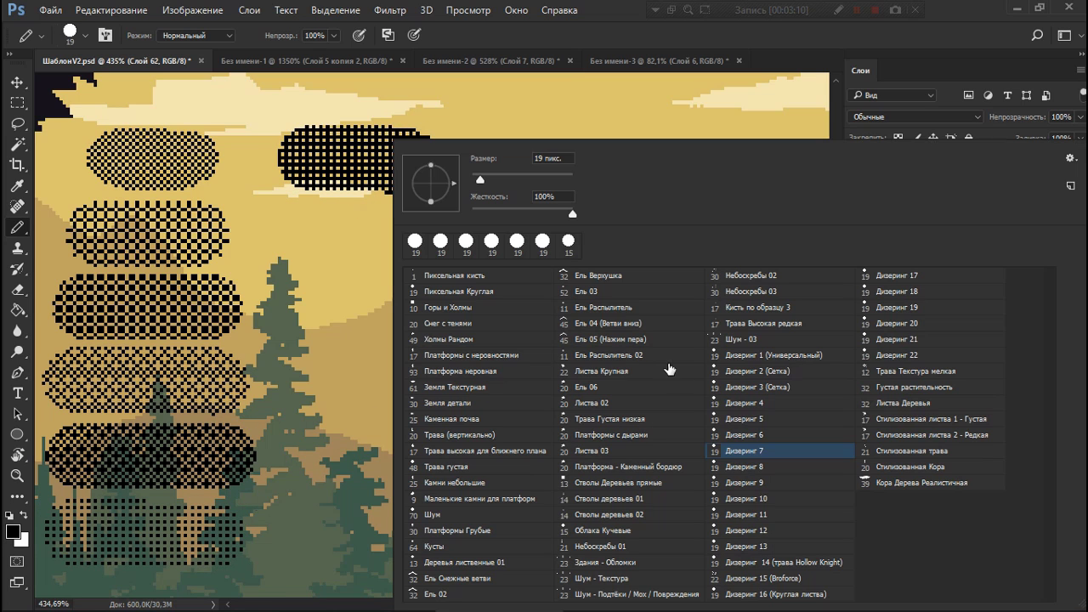
{"action": "left_click", "coordinate": [755, 466]}
{"action": "left_click", "coordinate": [303, 232]}
{"action": "left_click_drag", "start_coordinate": [304, 232], "coordinate": [409, 233]}
{"action": "right_click", "coordinate": [425, 243]}
{"action": "left_click", "coordinate": [742, 483]}
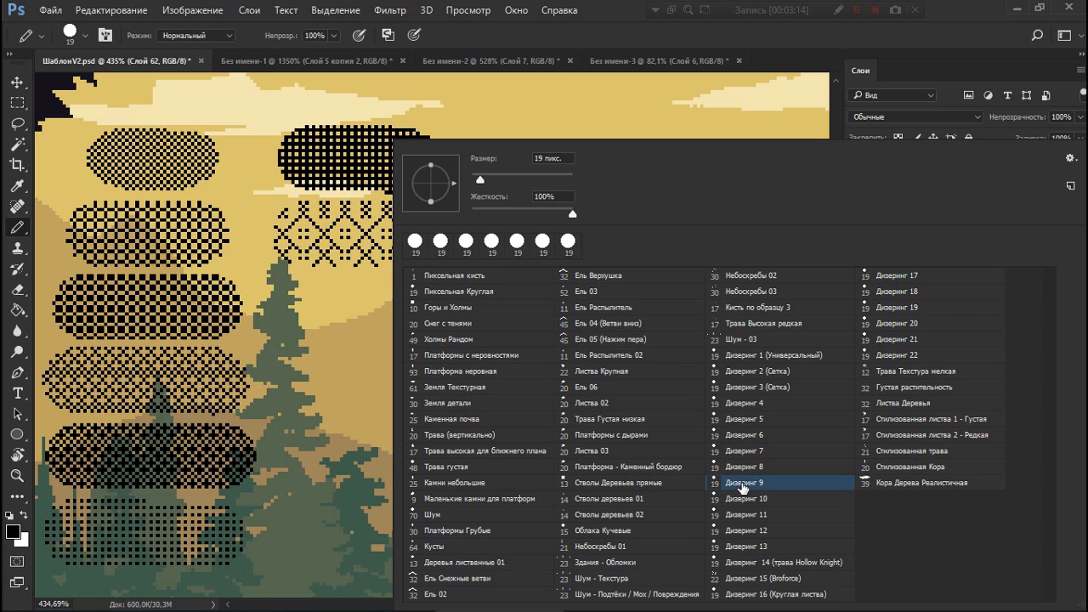
{"action": "left_click", "coordinate": [305, 310]}
{"action": "left_click_drag", "start_coordinate": [305, 310], "coordinate": [408, 309]}
Paint black swatches with the 19 px Дизеринг 10 and Дизеринг 11 brushes below the Дизеринг 9 swatch.
{"action": "right_click", "coordinate": [526, 311]}
{"action": "left_click", "coordinate": [725, 499]}
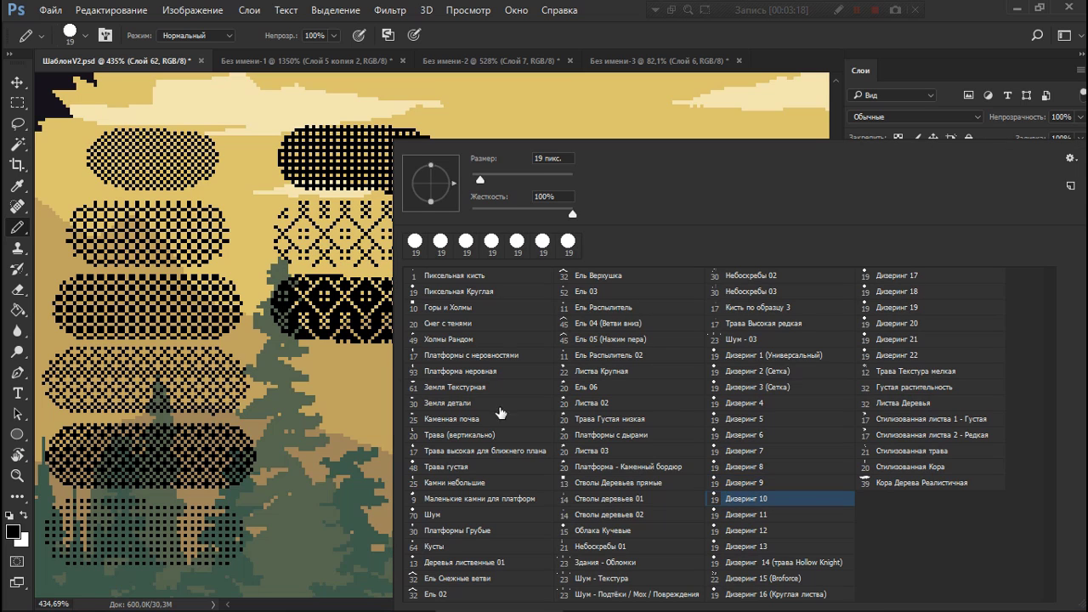
{"action": "left_click_drag", "start_coordinate": [300, 381], "coordinate": [404, 382]}
{"action": "right_click", "coordinate": [404, 381]}
{"action": "left_click", "coordinate": [721, 526]}
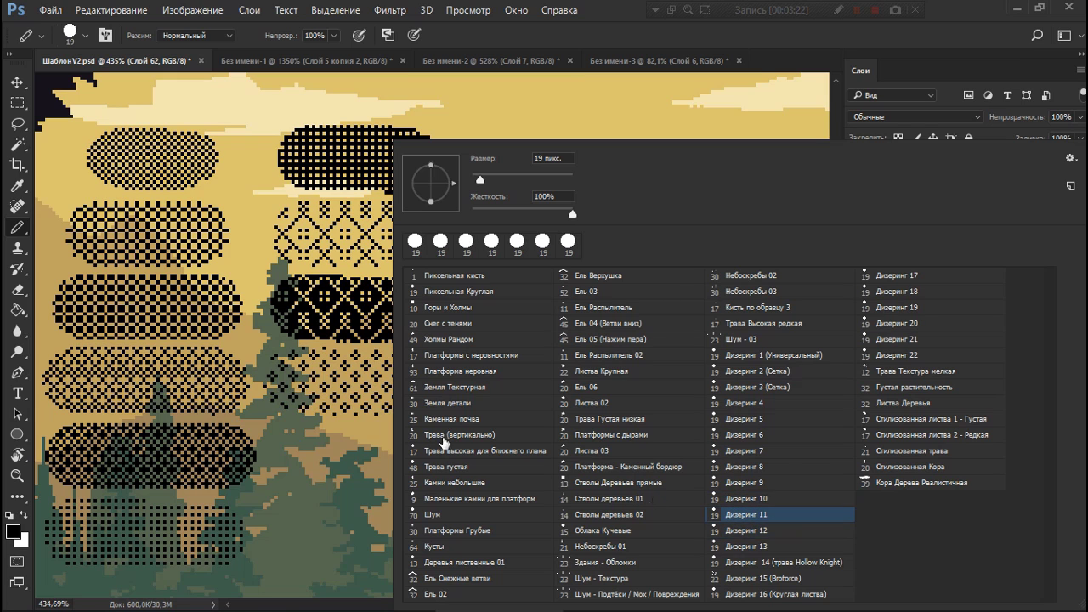
{"action": "left_click_drag", "start_coordinate": [303, 457], "coordinate": [421, 459]}
Finish the second column with a black Дизеринг 12 swatch at 19 px.
{"action": "right_click", "coordinate": [429, 455]}
{"action": "left_click", "coordinate": [286, 536]}
{"action": "left_click_drag", "start_coordinate": [296, 536], "coordinate": [402, 535]}
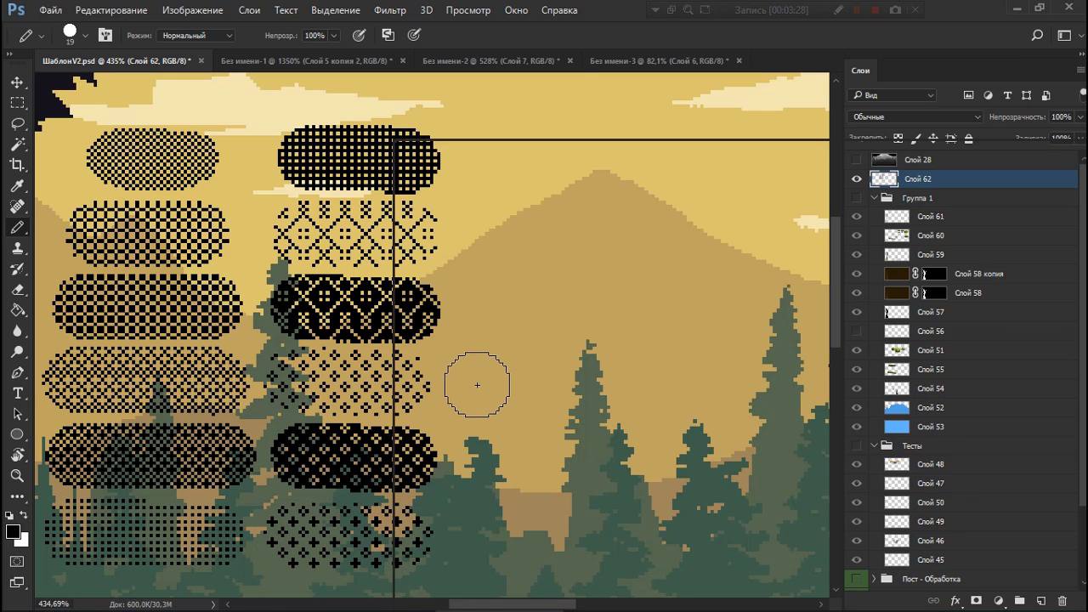
Start a third column with a black 19 px Дизеринг 13 swatch level with the first row, removing the stray dab above it.
{"action": "right_click", "coordinate": [479, 377]}
{"action": "left_click", "coordinate": [773, 546]}
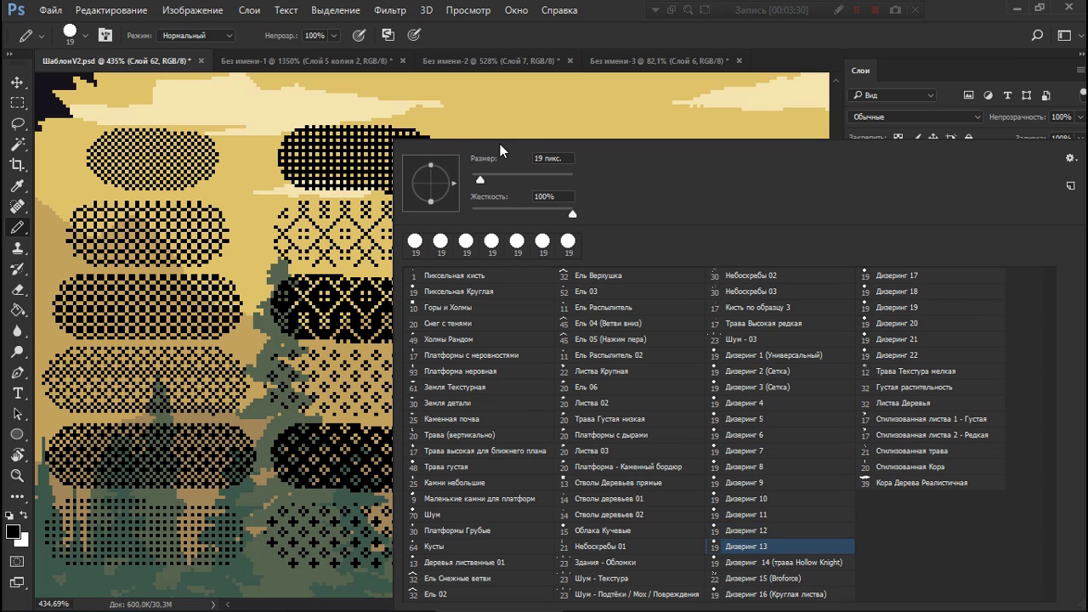
{"action": "left_click", "coordinate": [484, 128]}
{"action": "left_click", "coordinate": [482, 126]}
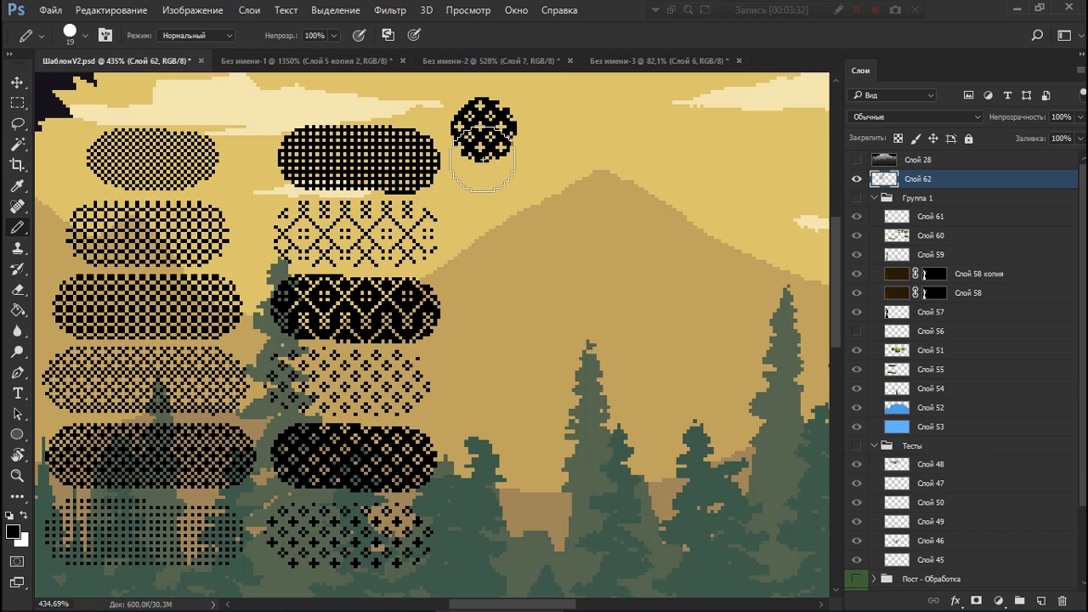
{"action": "key", "text": "ctrl+z"}
{"action": "left_click", "coordinate": [483, 161]}
{"action": "left_click_drag", "start_coordinate": [535, 160], "coordinate": [571, 160]}
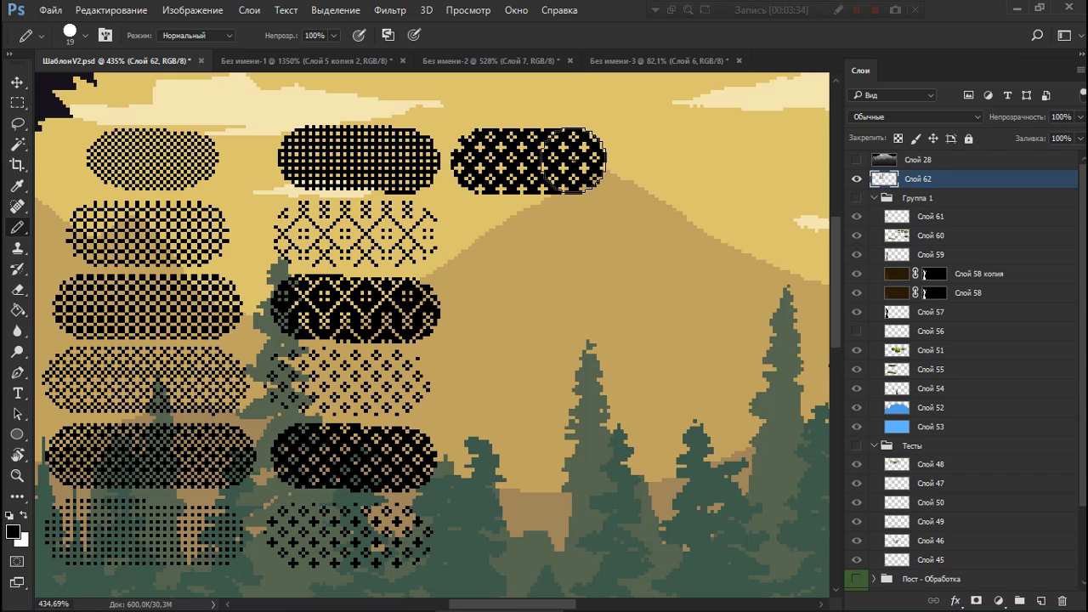
Paint a black swatch with the 19 px Дизеринг 14 (трава Hollow Knight) brush below the Дизеринг 13 swatch, undoing the stray dab.
{"action": "right_click", "coordinate": [507, 157]}
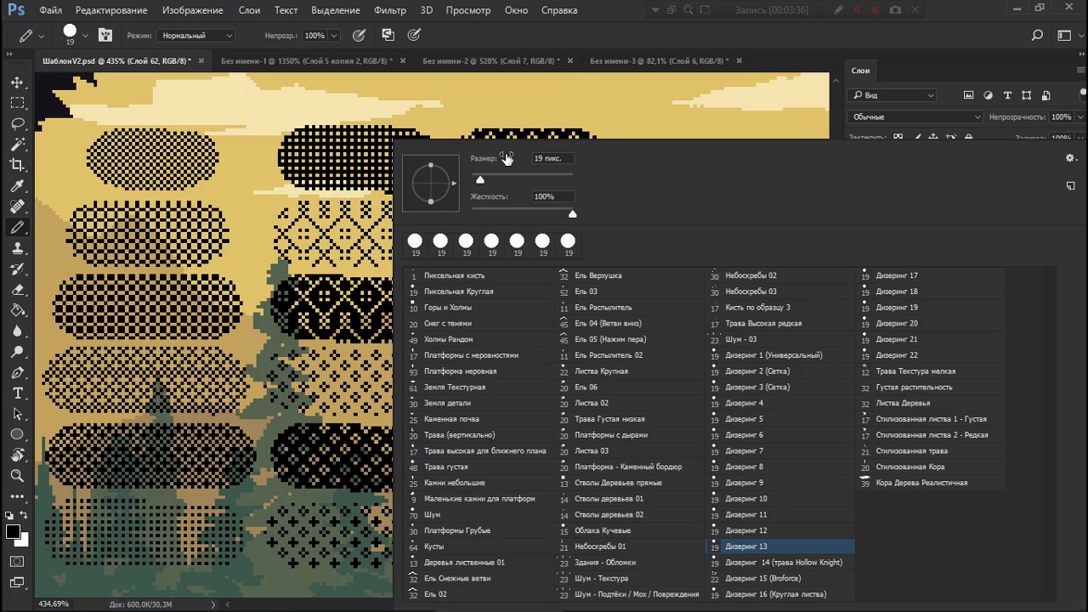
{"action": "left_click", "coordinate": [778, 562]}
{"action": "right_click", "coordinate": [642, 110]}
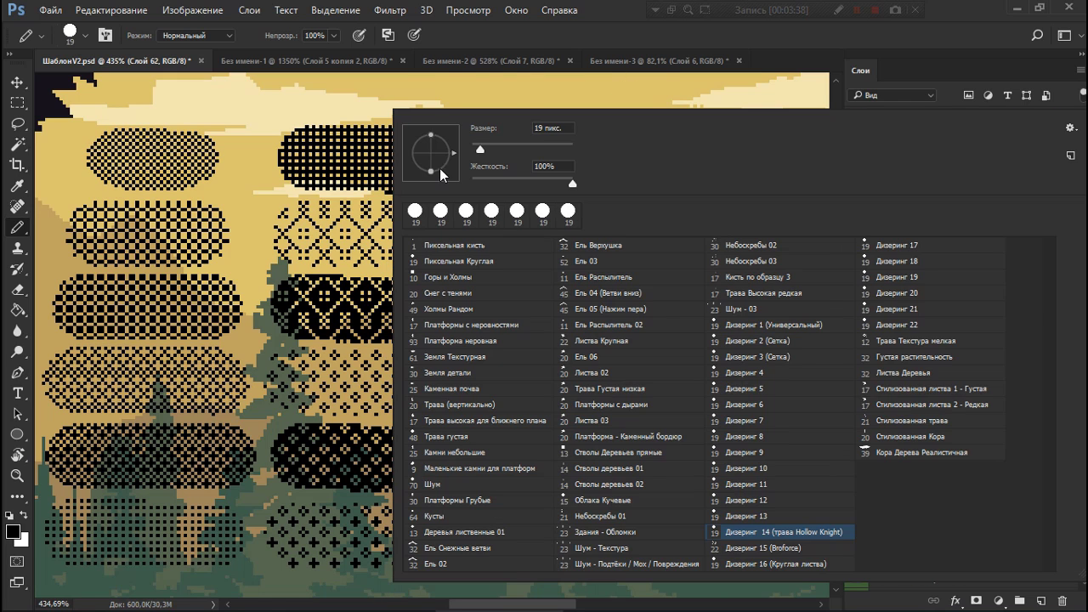
{"action": "left_click", "coordinate": [498, 96]}
{"action": "key", "text": "ctrl+z"}
{"action": "left_click_drag", "start_coordinate": [481, 238], "coordinate": [595, 238]}
Paint a wide scatter of black squares with the 22 px Дизеринг 15 (Broforce) brush below the Дизеринг 14 swatch.
{"action": "right_click", "coordinate": [637, 388]}
{"action": "left_click", "coordinate": [802, 580]}
{"action": "left_click", "coordinate": [284, 289]}
{"action": "key", "text": "ctrl+z"}
{"action": "mouse_move", "coordinate": [481, 306]}
{"action": "left_mouse_down"}
{"action": "mouse_move", "coordinate": [670, 308]}
{"action": "mouse_move", "coordinate": [501, 312]}
{"action": "mouse_move", "coordinate": [500, 334]}
{"action": "mouse_move", "coordinate": [751, 341]}
{"action": "mouse_move", "coordinate": [519, 337]}
{"action": "mouse_move", "coordinate": [735, 334]}
{"action": "left_mouse_up"}
{"action": "key", "text": "ctrl+z"}
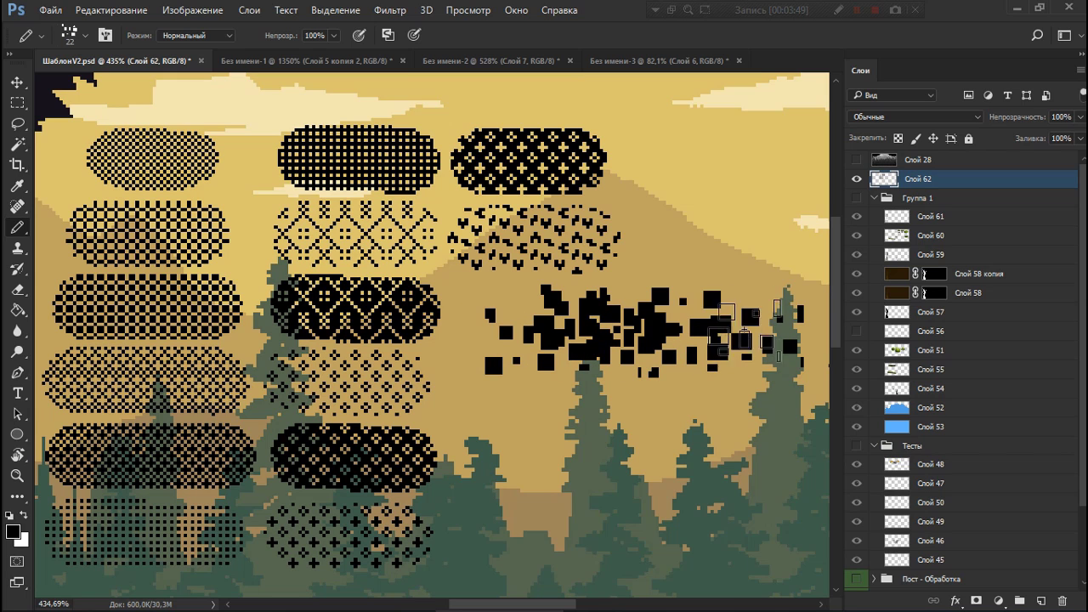
Paint a black stroke with the Дизеринг 16 (Круглая листва) brush below the scattered squares.
{"action": "right_click", "coordinate": [702, 272]}
{"action": "left_click", "coordinate": [789, 601]}
{"action": "left_click", "coordinate": [619, 117]}
{"action": "left_click_drag", "start_coordinate": [552, 432], "coordinate": [762, 430]}
Start a fourth column with two black 19 px swatches, Дизеринг 17 in the first row and Дизеринг 18 in the second.
{"action": "right_click", "coordinate": [525, 409]}
{"action": "left_click", "coordinate": [878, 279]}
{"action": "left_click", "coordinate": [703, 117]}
{"action": "left_click_drag", "start_coordinate": [659, 136], "coordinate": [761, 138]}
{"action": "right_click", "coordinate": [808, 195]}
{"action": "left_click", "coordinate": [881, 292]}
{"action": "left_click", "coordinate": [720, 125]}
{"action": "left_click_drag", "start_coordinate": [657, 214], "coordinate": [783, 219]}
Paint black 19 px swatches with Дизеринг 19 and Дизеринг 20, one under the other, below the round-foliage swatch.
{"action": "right_click", "coordinate": [681, 346]}
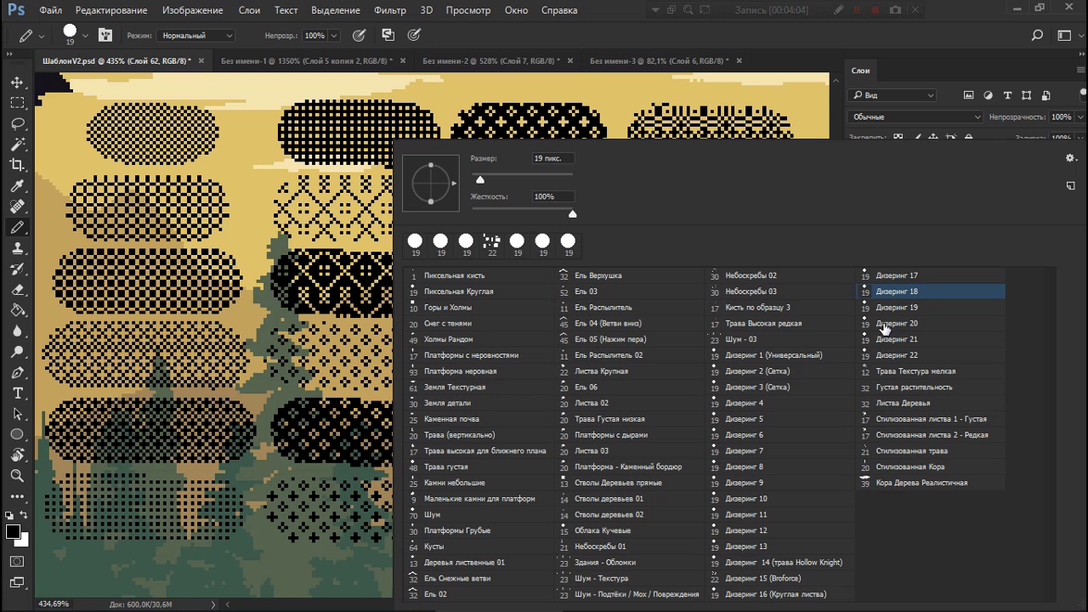
{"action": "left_click", "coordinate": [892, 309]}
{"action": "left_click", "coordinate": [692, 136]}
{"action": "left_click_drag", "start_coordinate": [493, 479], "coordinate": [680, 476]}
{"action": "right_click", "coordinate": [681, 477]}
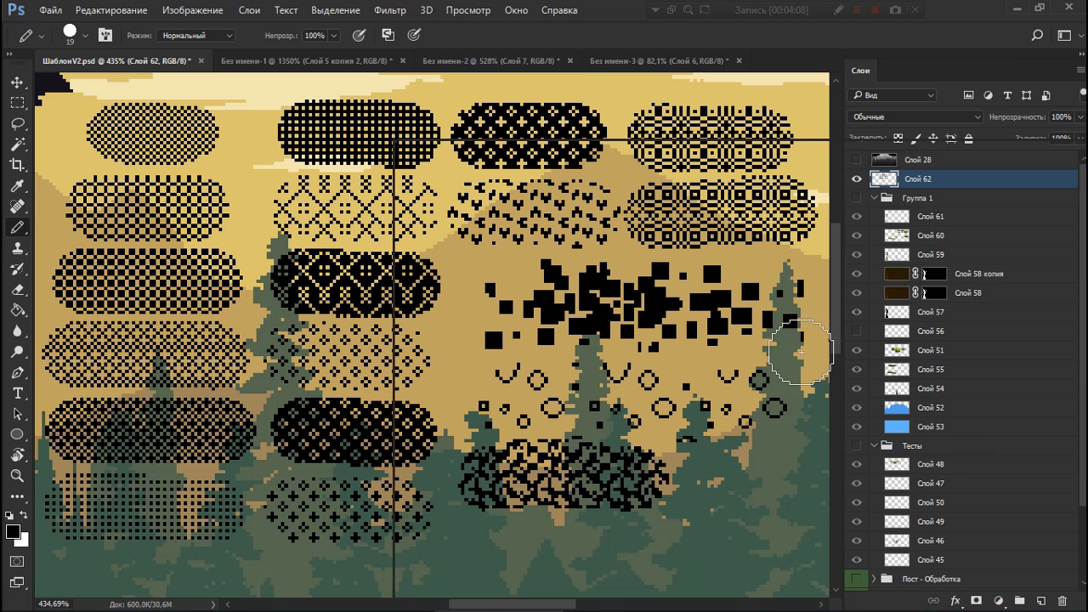
{"action": "left_click", "coordinate": [912, 324]}
{"action": "left_click", "coordinate": [798, 132]}
{"action": "left_click_drag", "start_coordinate": [481, 551], "coordinate": [672, 548]}
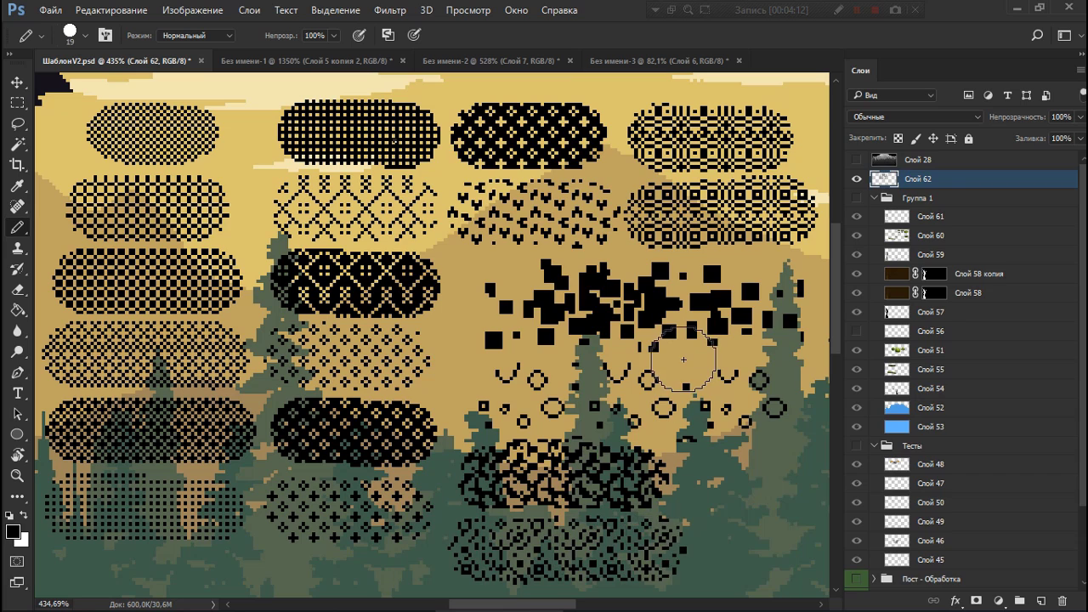
Add black 19 px swatches with Дизеринг 21 beside the Дизеринг 19 swatch and Дизеринг 22 directly beneath it.
{"action": "right_click", "coordinate": [684, 359]}
{"action": "left_click", "coordinate": [902, 340]}
{"action": "left_click", "coordinate": [796, 110]}
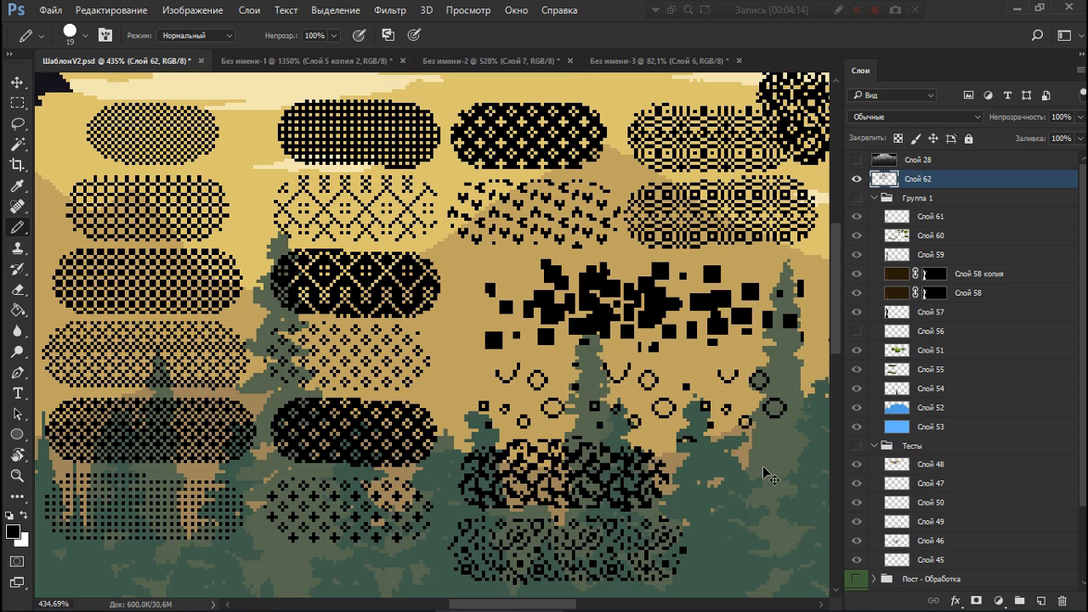
{"action": "mouse_move", "coordinate": [722, 480]}
{"action": "left_mouse_down"}
{"action": "mouse_move", "coordinate": [801, 482]}
{"action": "mouse_move", "coordinate": [748, 485]}
{"action": "left_mouse_up"}
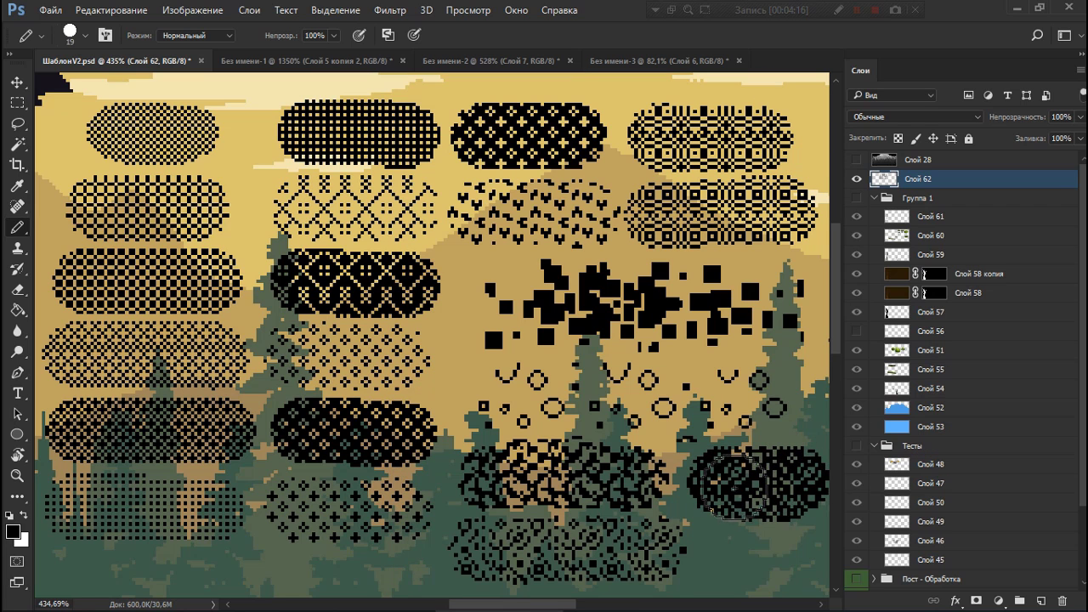
{"action": "right_click", "coordinate": [792, 383]}
{"action": "left_click", "coordinate": [902, 349]}
{"action": "left_click", "coordinate": [718, 119]}
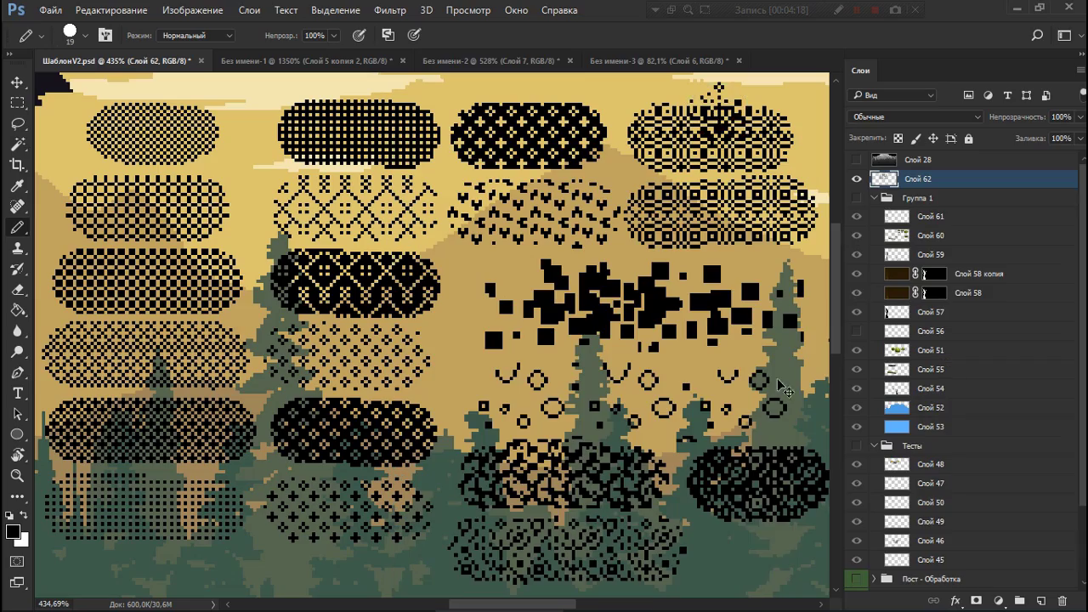
{"action": "mouse_move", "coordinate": [702, 499]}
{"action": "left_mouse_down"}
{"action": "mouse_move", "coordinate": [725, 487]}
{"action": "mouse_move", "coordinate": [780, 491]}
{"action": "left_mouse_up"}
Clear all the dithering swatches from Слой 62 and show Группа 1 to bring up the two round trees.
{"action": "scroll", "coordinate": [528, 301], "scroll_direction": "down", "scroll_amount": 3}
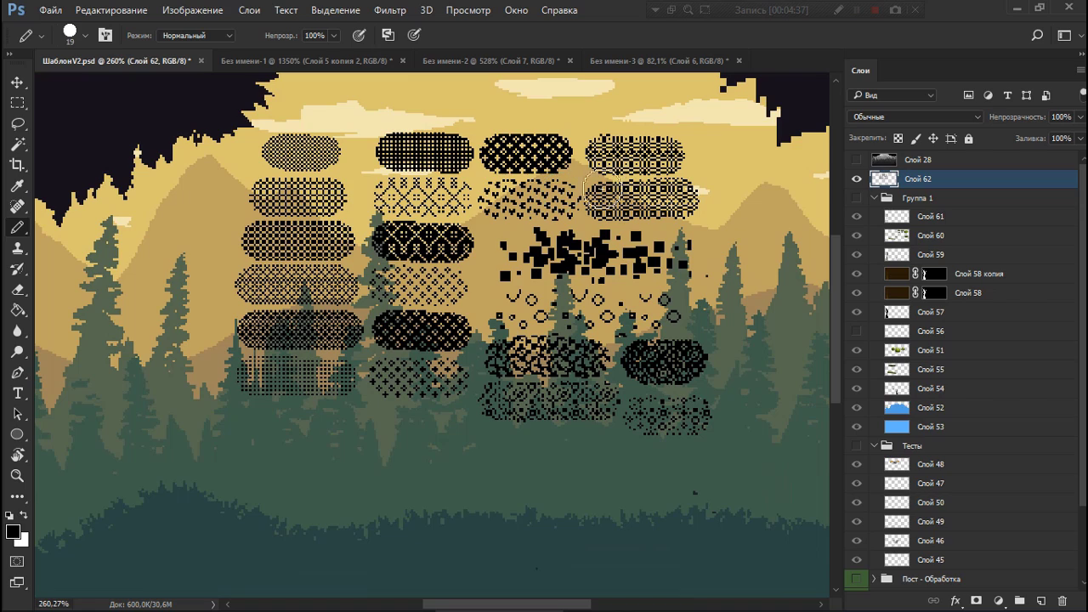
{"action": "scroll", "coordinate": [513, 228], "scroll_direction": "up", "scroll_amount": 4}
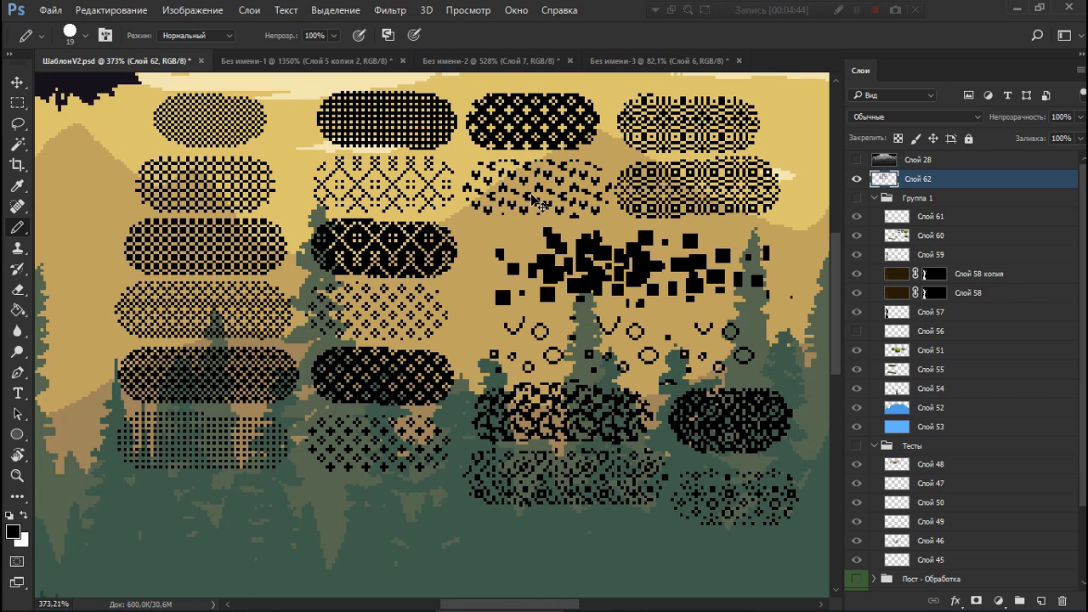
{"action": "key", "text": "ctrl+x"}
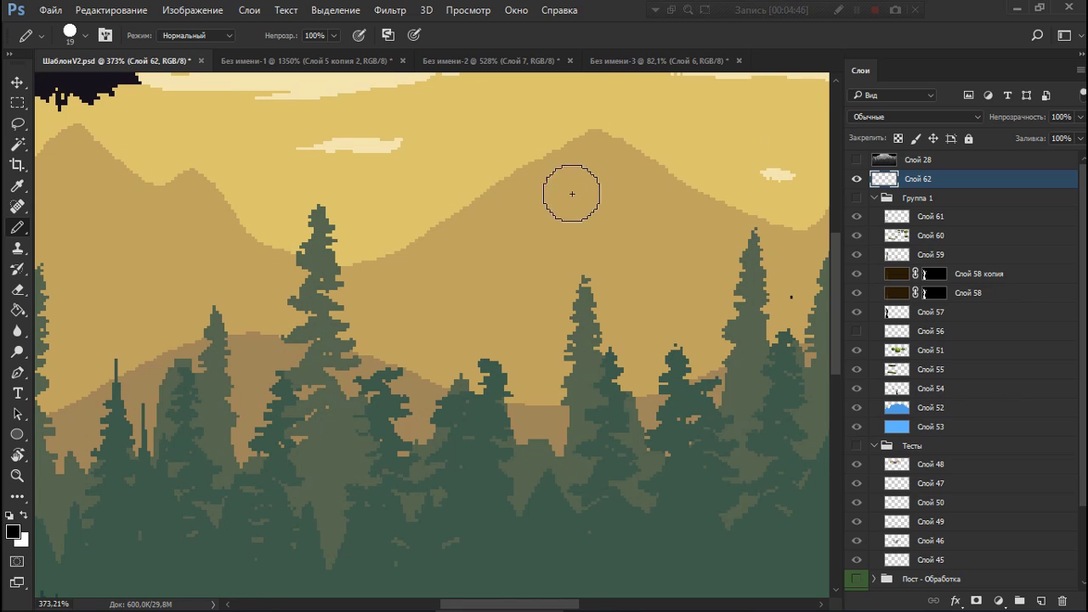
{"action": "left_click", "coordinate": [858, 198]}
{"action": "left_click_drag", "start_coordinate": [656, 400], "coordinate": [669, 280]}
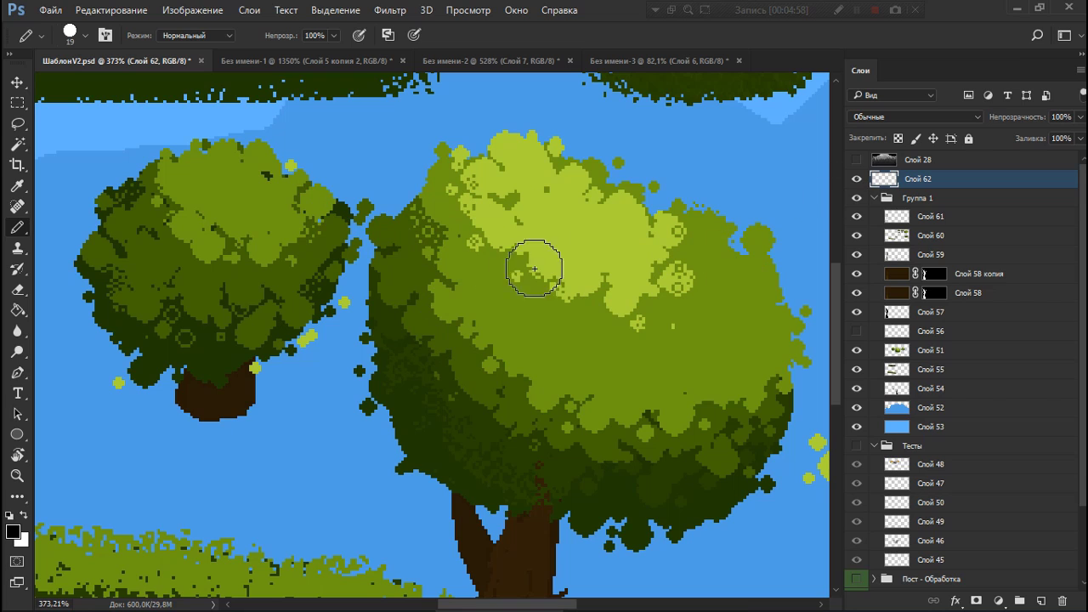
Toggle the visibility of Слой 60 to compare the trees with and without dithering, leaving the layer hidden.
{"action": "left_click", "coordinate": [857, 254]}
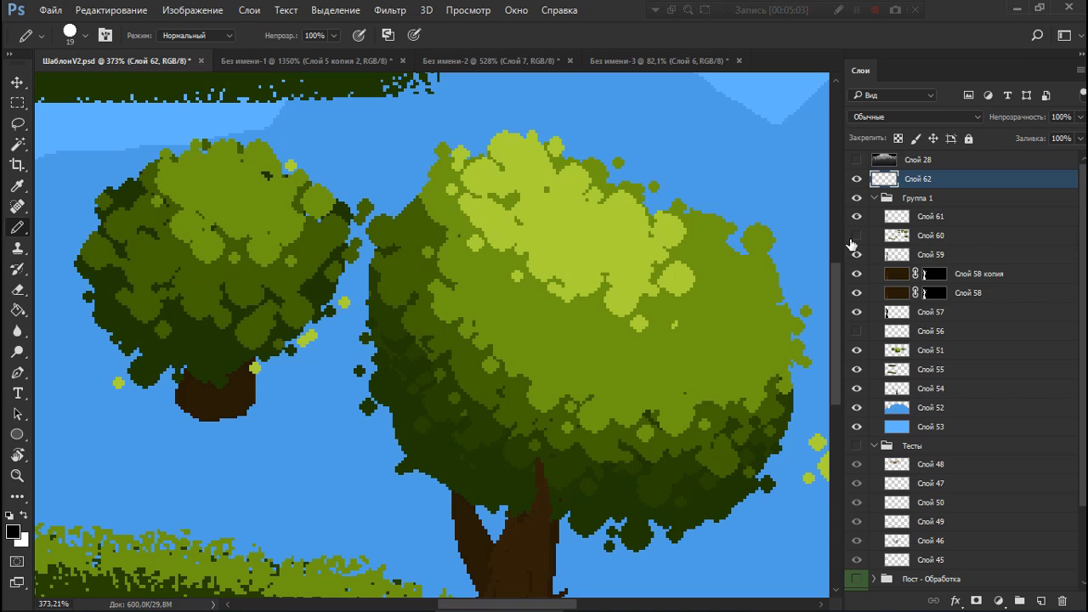
{"action": "left_click", "coordinate": [854, 238]}
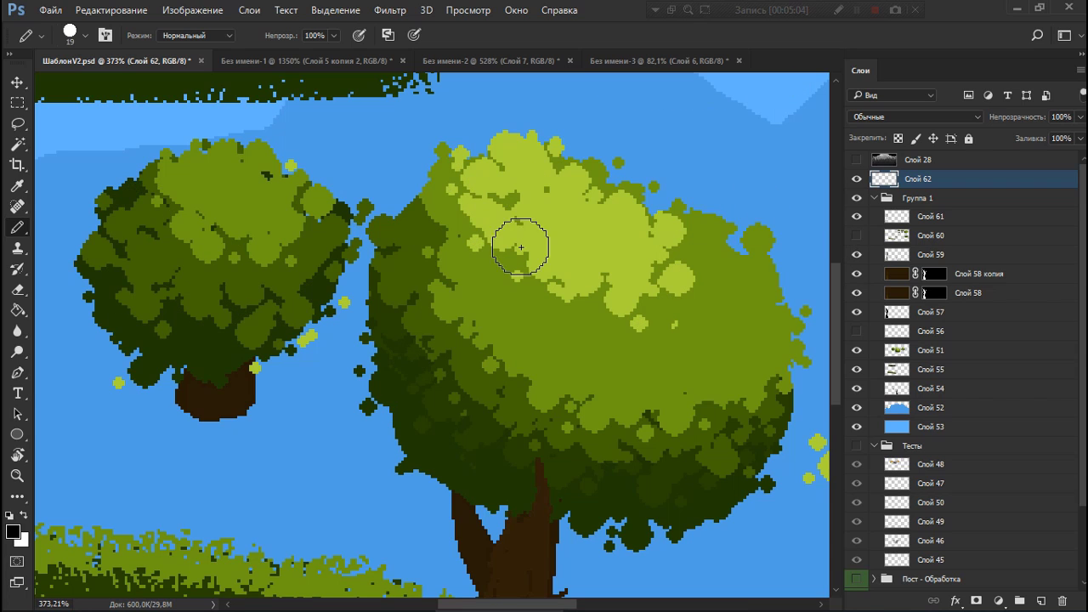
{"action": "left_click", "coordinate": [856, 237]}
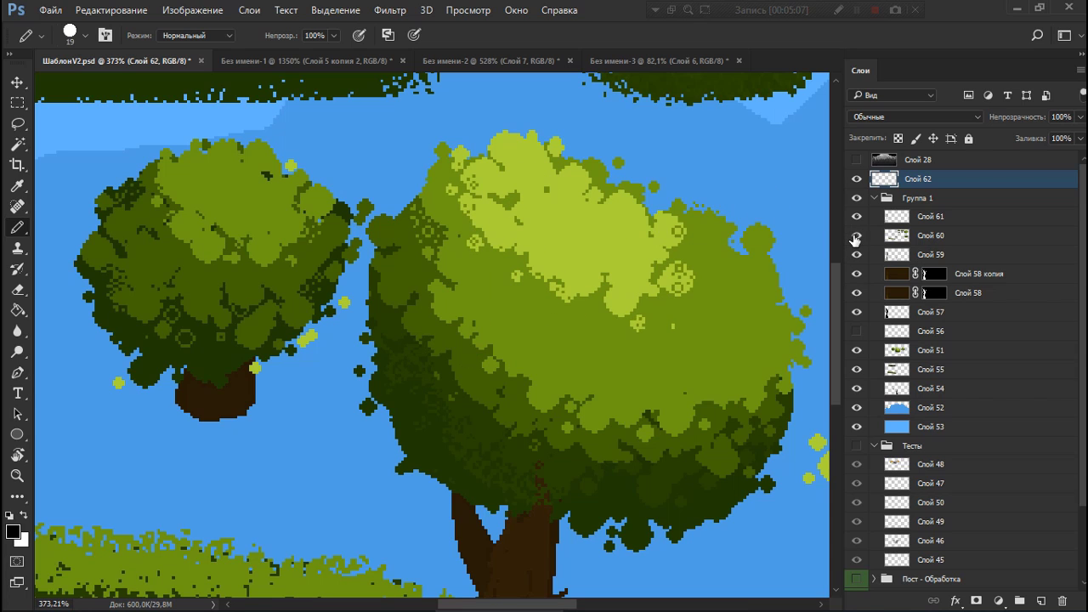
{"action": "left_click", "coordinate": [856, 236]}
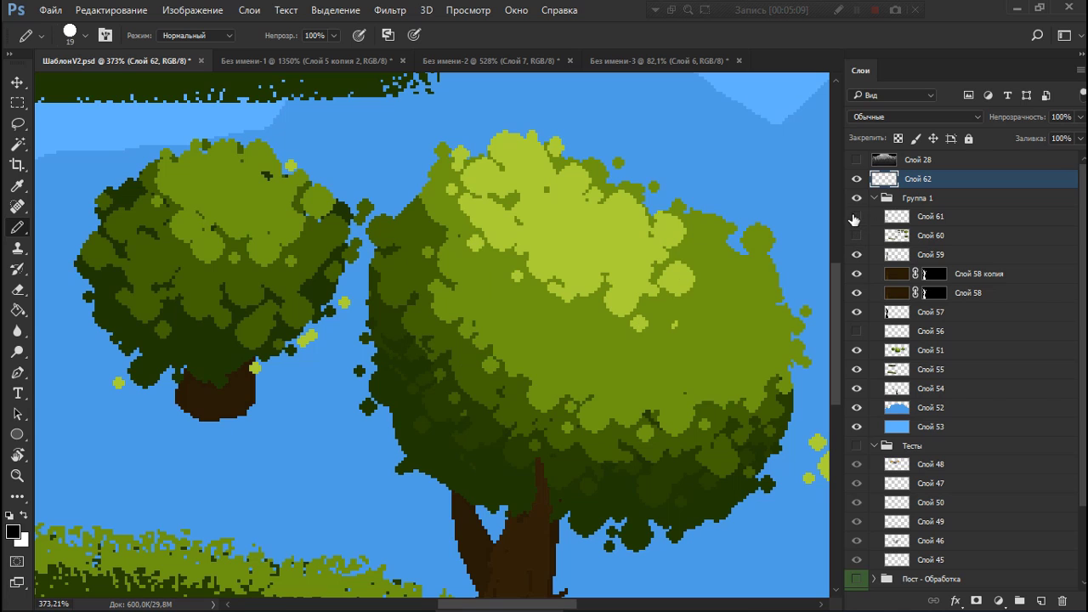
Add a new layer above Слой 61 in Группа 1 and choose the 19 px Дизеринг 16 (Круглая листва) brush.
{"action": "left_click", "coordinate": [1041, 601]}
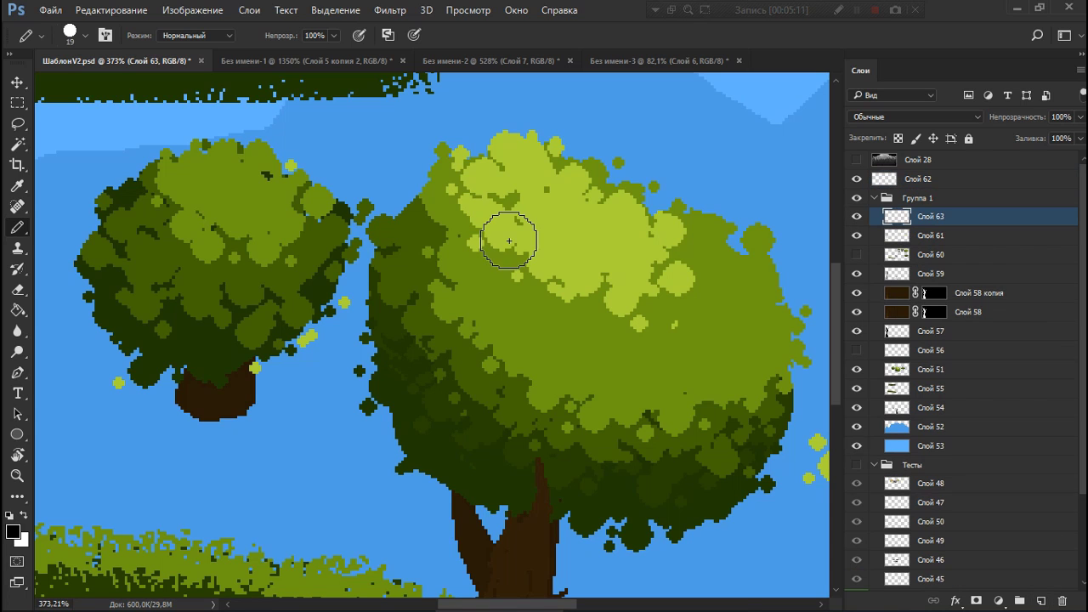
{"action": "right_click", "coordinate": [544, 228]}
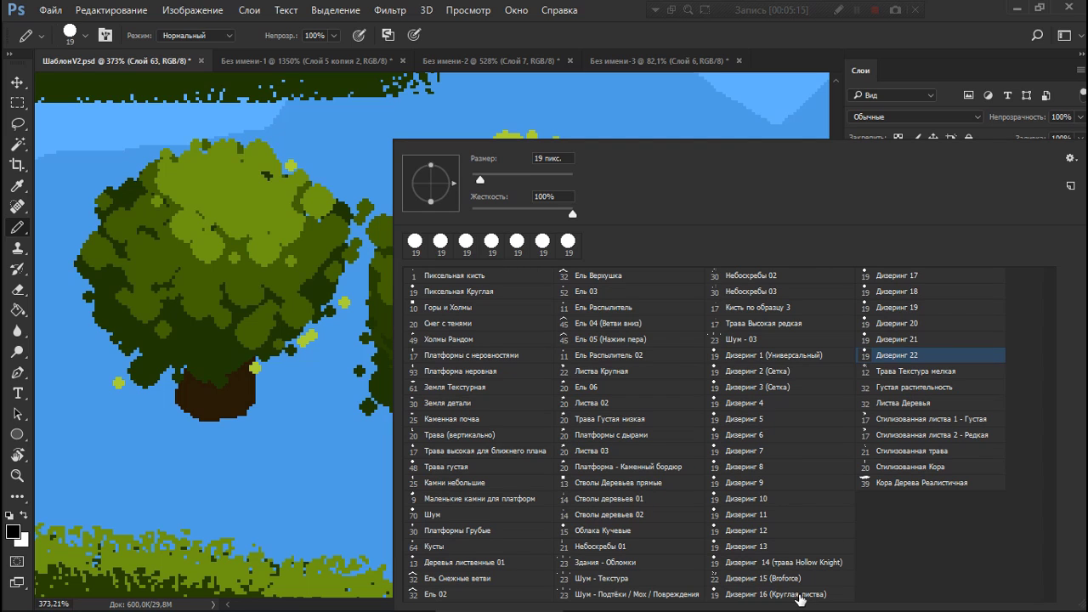
{"action": "left_click", "coordinate": [762, 594]}
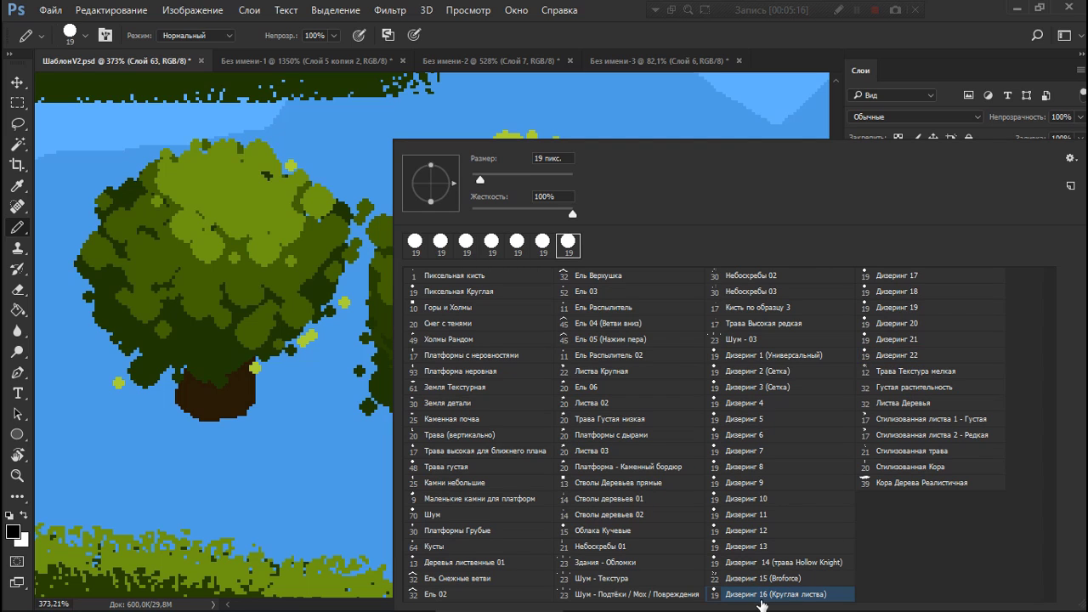
Dither the large tree's highlight edge in sampled light green and the next shade boundary in sampled mid green.
{"action": "left_click", "coordinate": [248, 214]}
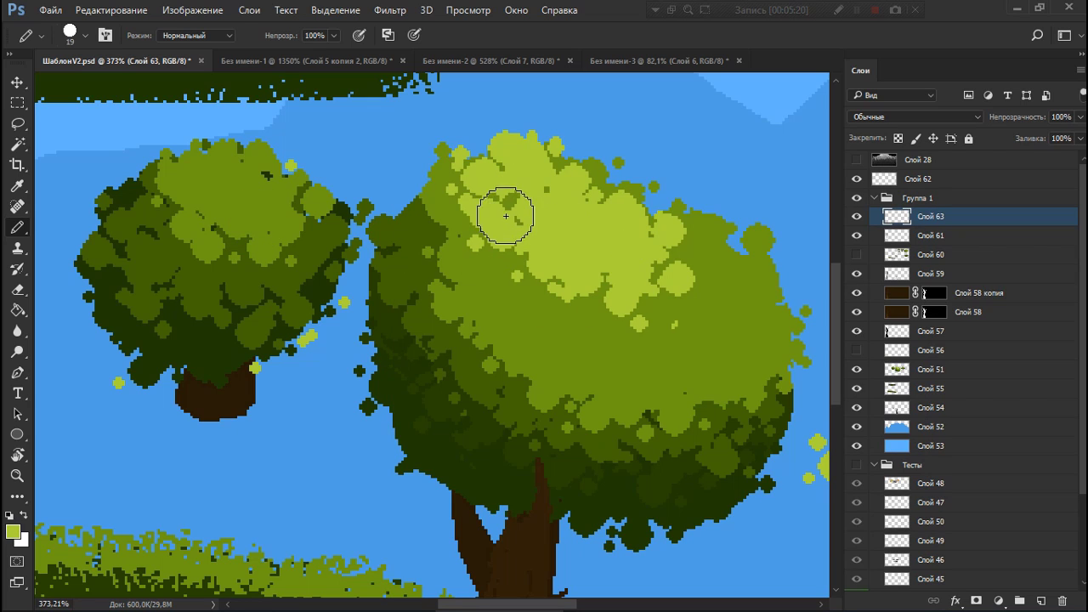
{"action": "left_click", "coordinate": [523, 221]}
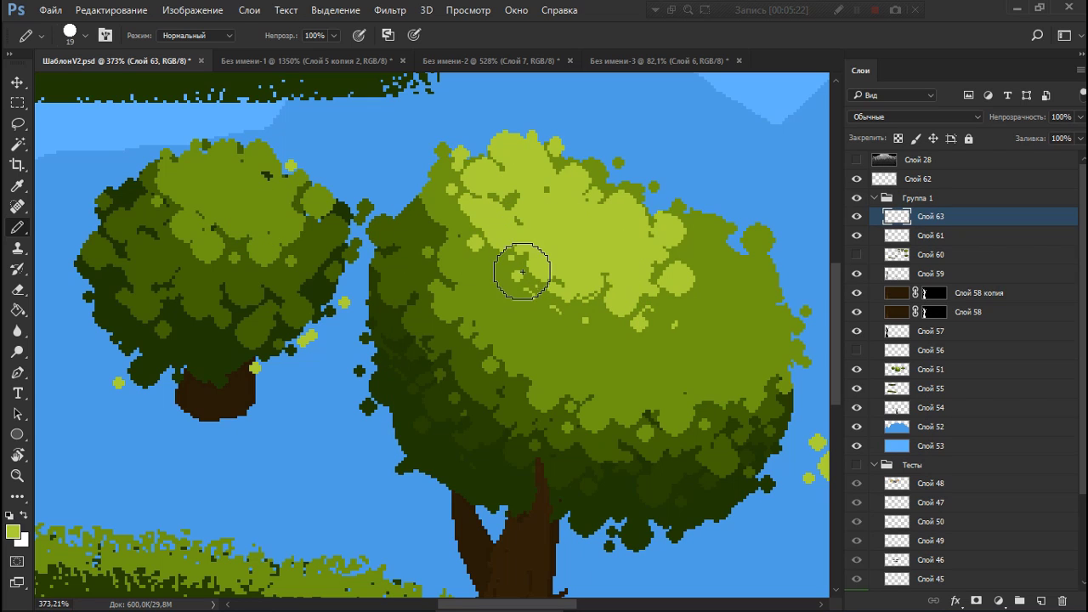
{"action": "left_click", "coordinate": [487, 319], "text": "alt"}
{"action": "left_click_drag", "start_coordinate": [444, 286], "coordinate": [459, 323]}
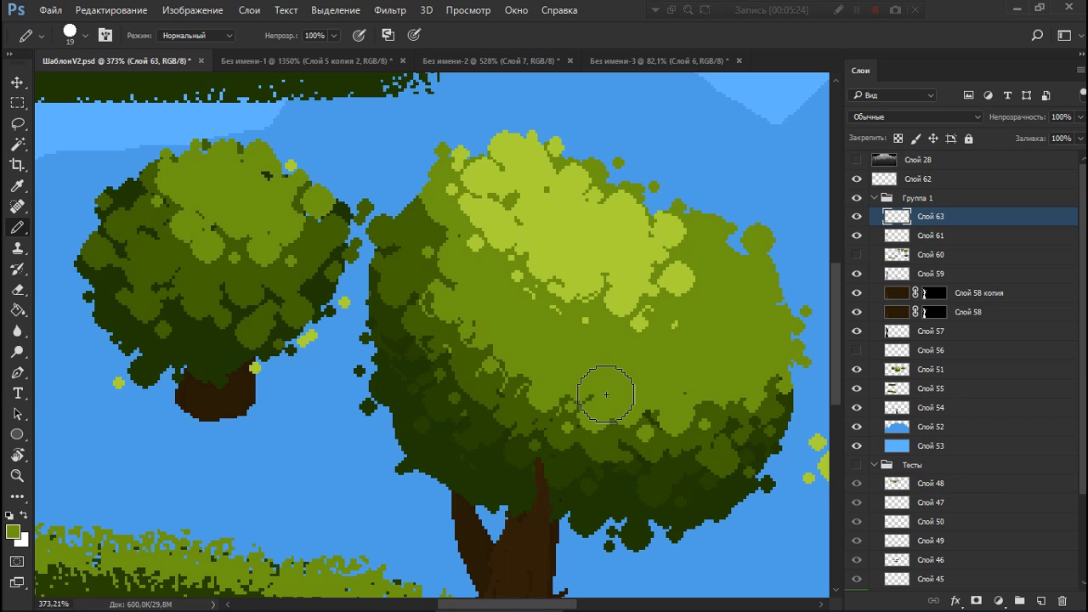
Dither the large tree's lower shadow boundaries with the sampled dark green and the darkest foliage green.
{"action": "left_click", "coordinate": [471, 380], "text": "alt"}
{"action": "mouse_move", "coordinate": [417, 296]}
{"action": "left_mouse_down"}
{"action": "mouse_move", "coordinate": [443, 370]}
{"action": "mouse_move", "coordinate": [508, 420]}
{"action": "mouse_move", "coordinate": [581, 439]}
{"action": "mouse_move", "coordinate": [666, 439]}
{"action": "left_mouse_up"}
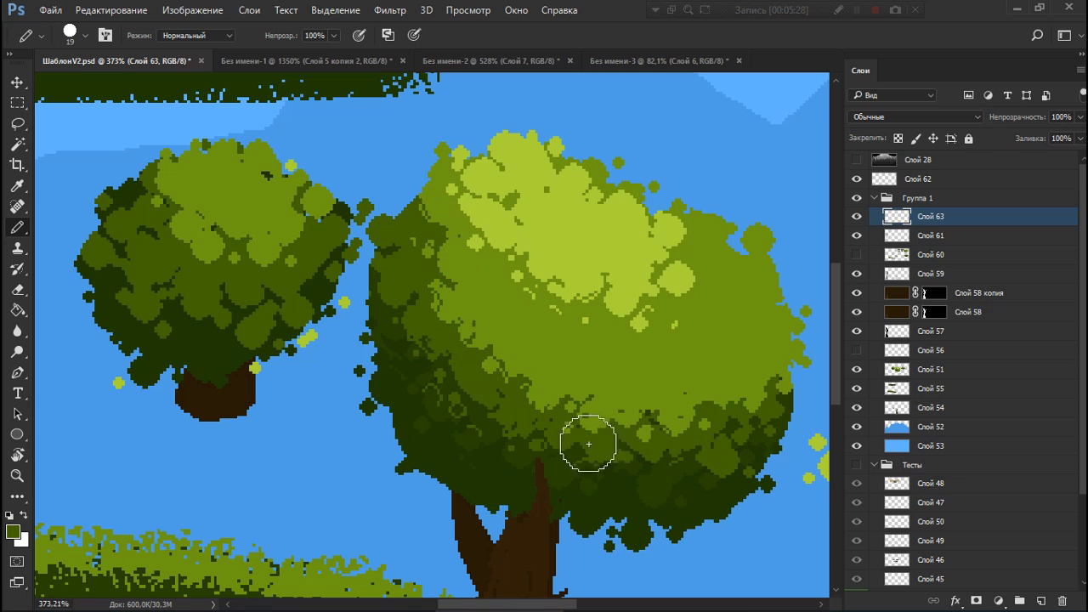
{"action": "left_click", "coordinate": [479, 476], "text": "alt"}
{"action": "left_click_drag", "start_coordinate": [432, 409], "coordinate": [578, 464]}
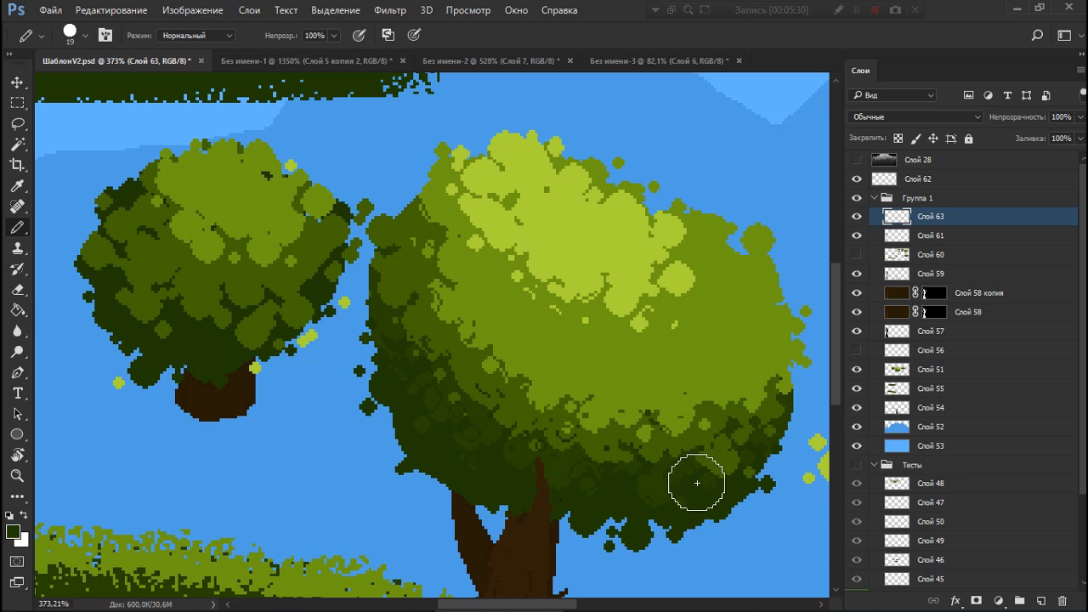
Dither the small round tree's shade boundaries with greens sampled from its shadows, its darkest foliage and its lit top.
{"action": "left_click", "coordinate": [143, 268], "text": "alt"}
{"action": "mouse_move", "coordinate": [130, 284]}
{"action": "left_mouse_down"}
{"action": "mouse_move", "coordinate": [232, 325]}
{"action": "mouse_move", "coordinate": [135, 304]}
{"action": "left_mouse_up"}
{"action": "left_click", "coordinate": [126, 326], "text": "alt"}
{"action": "mouse_move", "coordinate": [126, 234]}
{"action": "left_mouse_down"}
{"action": "mouse_move", "coordinate": [141, 311]}
{"action": "mouse_move", "coordinate": [184, 275]}
{"action": "left_mouse_up"}
{"action": "left_click", "coordinate": [196, 220], "text": "alt"}
{"action": "left_click", "coordinate": [188, 192]}
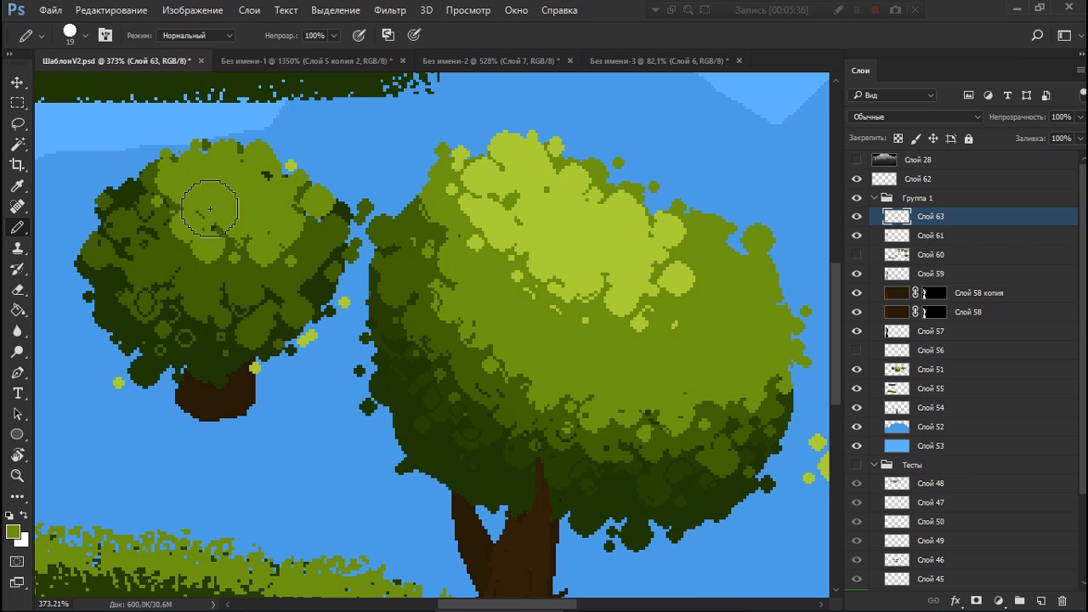
{"action": "mouse_move", "coordinate": [333, 226]}
{"action": "left_mouse_down"}
{"action": "mouse_move", "coordinate": [267, 219]}
{"action": "mouse_move", "coordinate": [320, 226]}
{"action": "left_mouse_up"}
Choose the Дизеринг 14 (трава Hollow Knight) brush and dither shade boundaries on the small and large trees with sampled greens.
{"action": "left_click", "coordinate": [521, 218], "text": "alt"}
{"action": "right_click", "coordinate": [575, 261]}
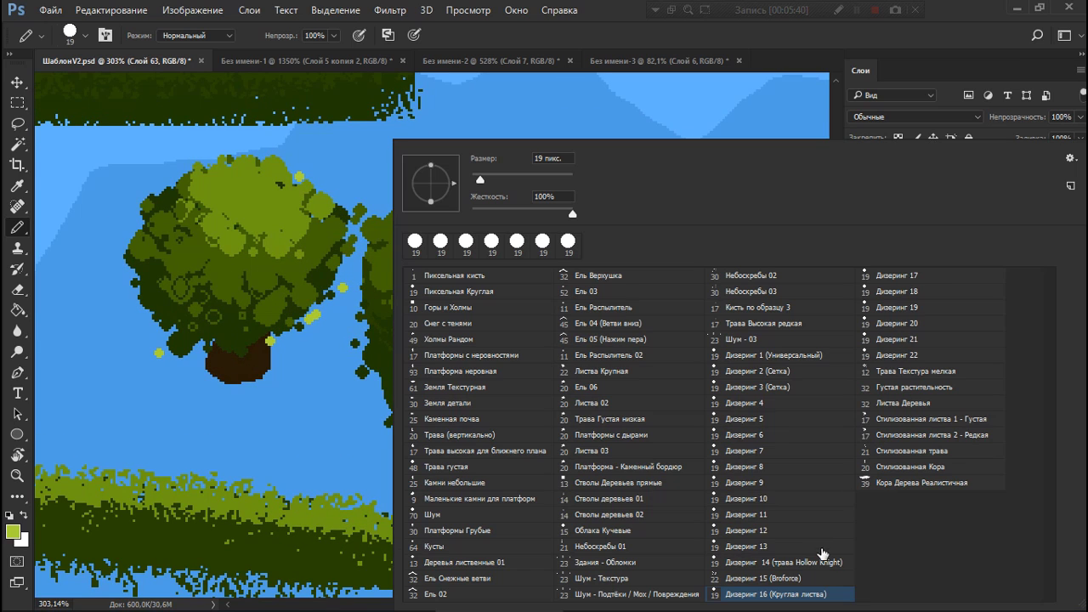
{"action": "left_click", "coordinate": [754, 568]}
{"action": "left_click", "coordinate": [170, 218]}
{"action": "mouse_move", "coordinate": [300, 228]}
{"action": "left_mouse_down"}
{"action": "mouse_move", "coordinate": [238, 233]}
{"action": "mouse_move", "coordinate": [230, 204]}
{"action": "mouse_move", "coordinate": [227, 219]}
{"action": "left_mouse_up"}
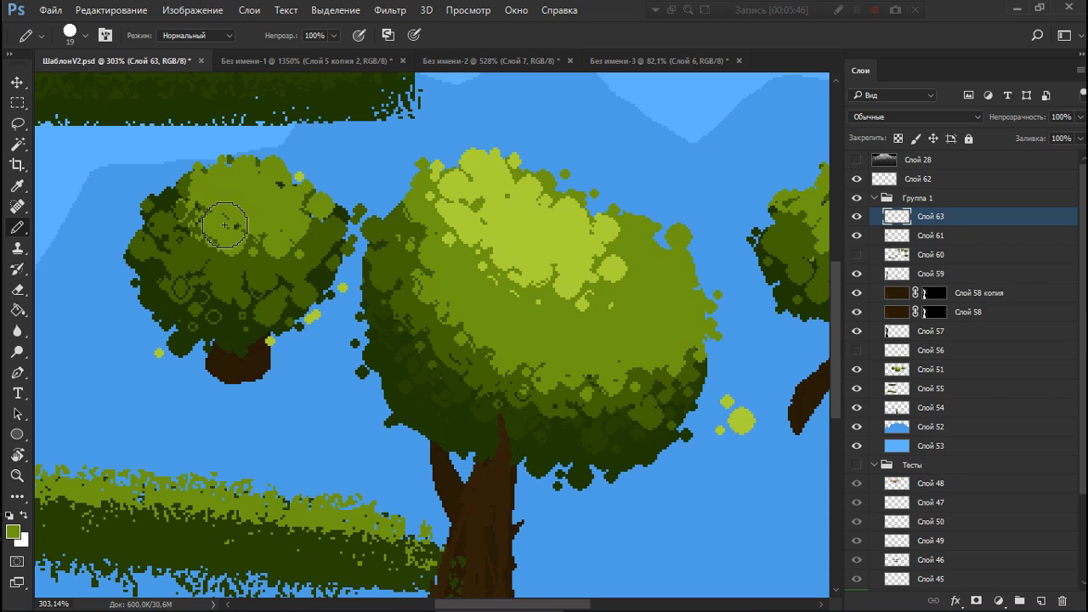
{"action": "left_click", "coordinate": [147, 252], "text": "alt"}
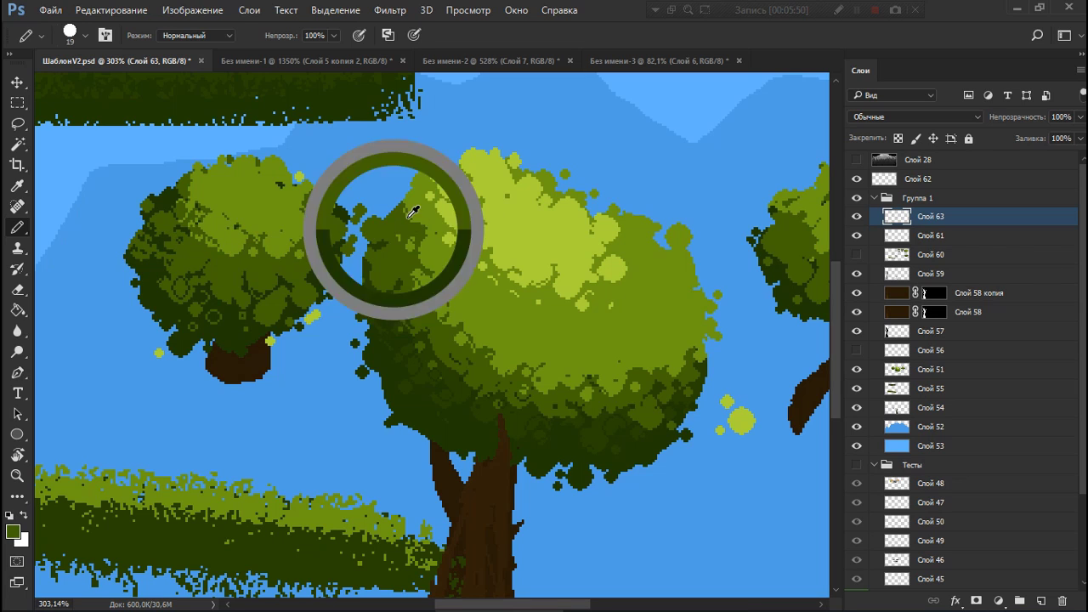
{"action": "left_click", "coordinate": [426, 264]}
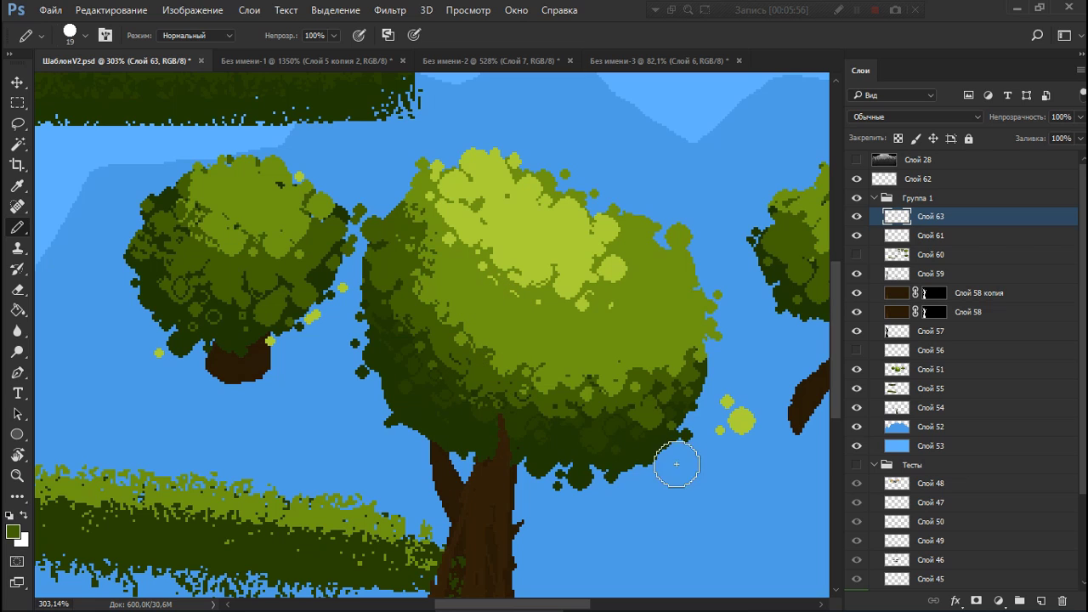
{"action": "left_click_drag", "start_coordinate": [606, 254], "coordinate": [585, 230]}
Switch to the Photos app, examine the grass dithering in the Hollow Knight reference picture, and return to Photoshop.
{"action": "key", "text": "alt+Tab"}
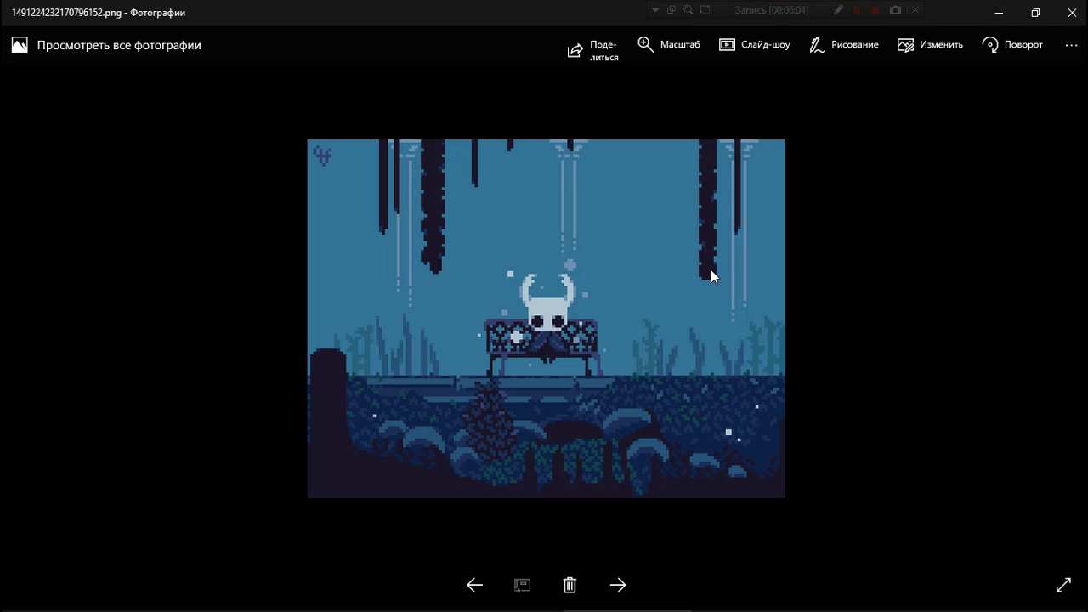
{"action": "scroll", "coordinate": [717, 283], "scroll_direction": "up", "scroll_amount": 2}
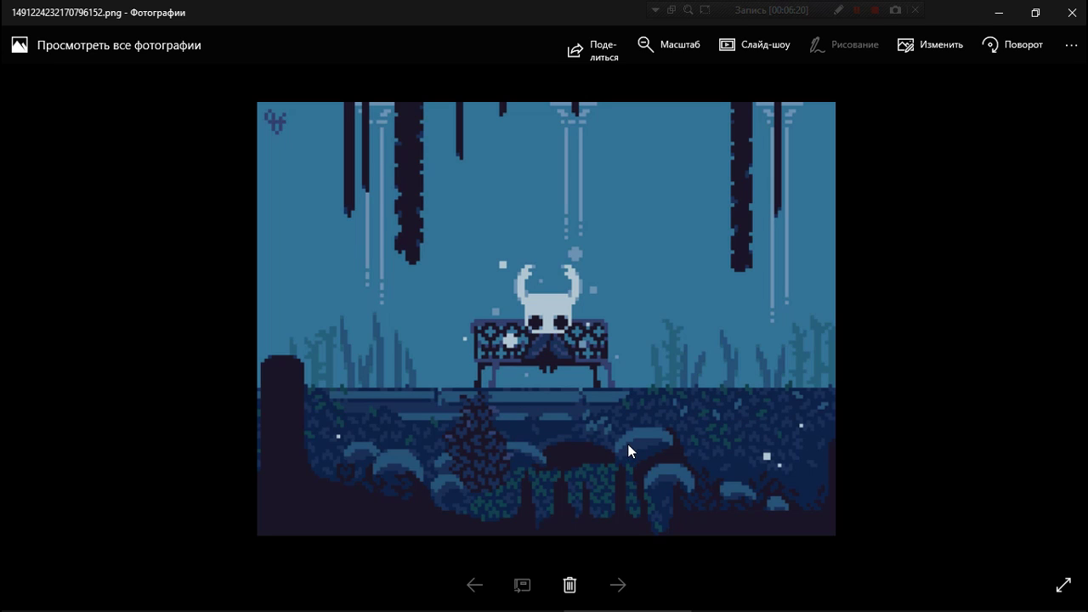
{"action": "key", "text": "alt+Tab"}
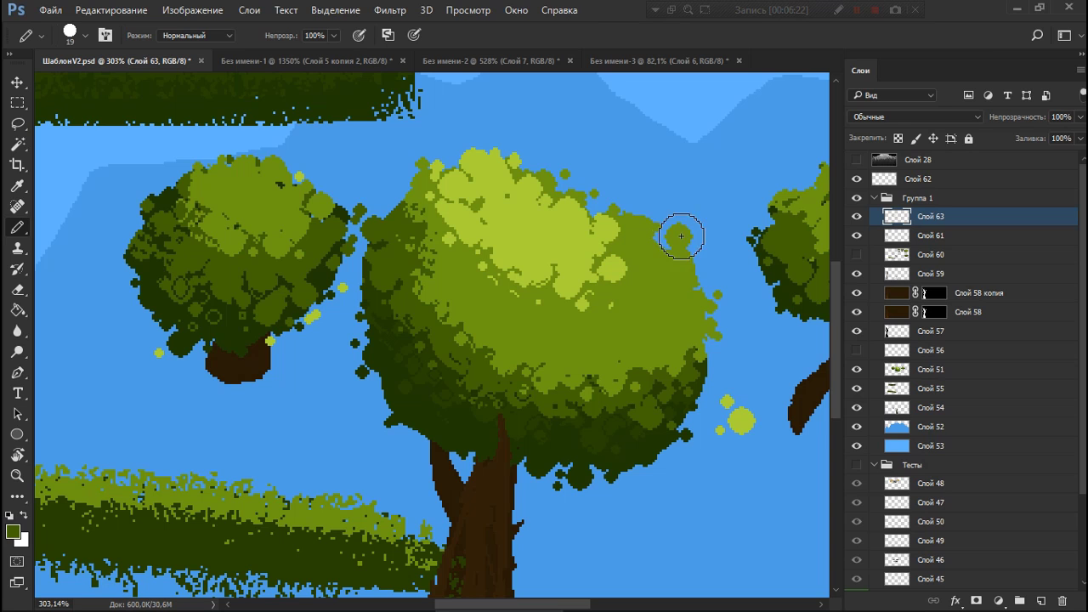
Paint a black test swatch of the Hollow Knight grass brush in the sky above the large tree and undo it.
{"action": "key", "text": "d"}
{"action": "mouse_move", "coordinate": [646, 147]}
{"action": "left_mouse_down"}
{"action": "mouse_move", "coordinate": [699, 155]}
{"action": "mouse_move", "coordinate": [693, 115]}
{"action": "mouse_move", "coordinate": [581, 119]}
{"action": "mouse_move", "coordinate": [648, 152]}
{"action": "mouse_move", "coordinate": [634, 111]}
{"action": "left_mouse_up"}
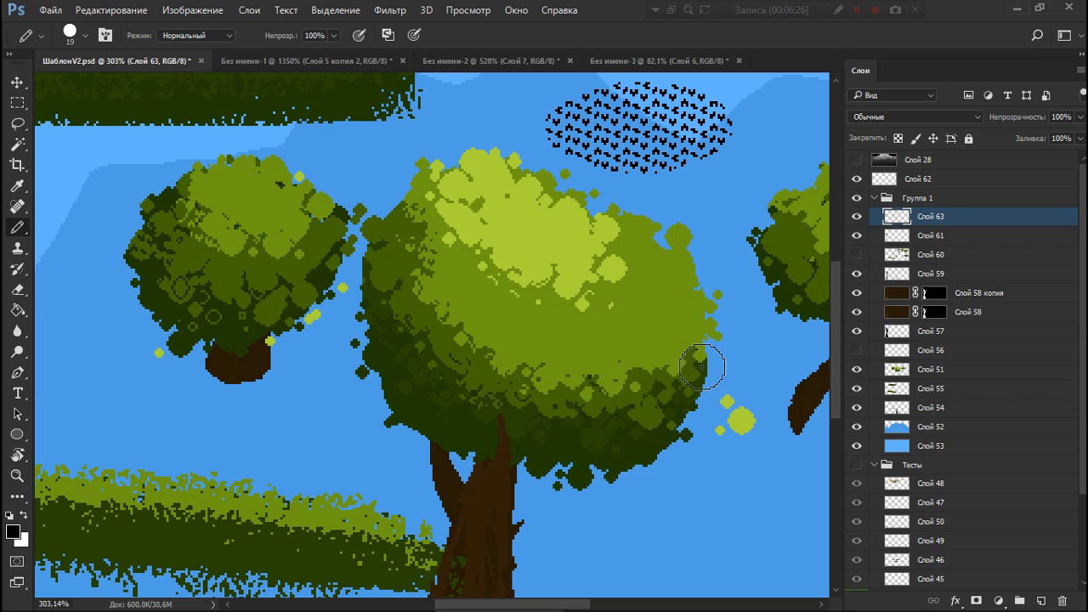
{"action": "key", "text": "ctrl+z"}
{"action": "key", "text": "alt+Tab"}
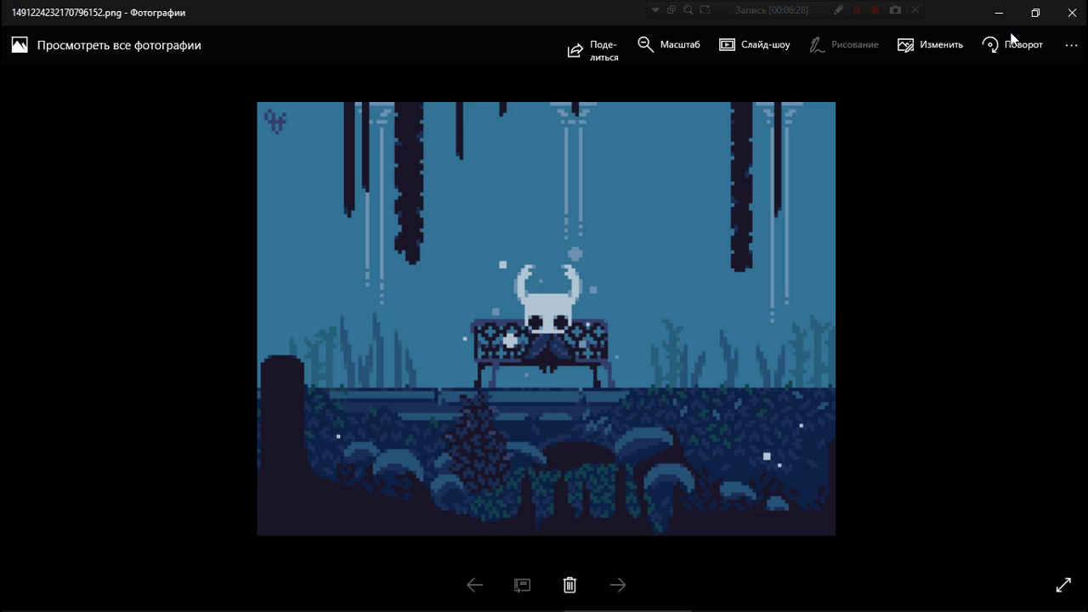
{"action": "key", "text": "alt+Tab"}
{"action": "left_click", "coordinate": [1032, 134]}
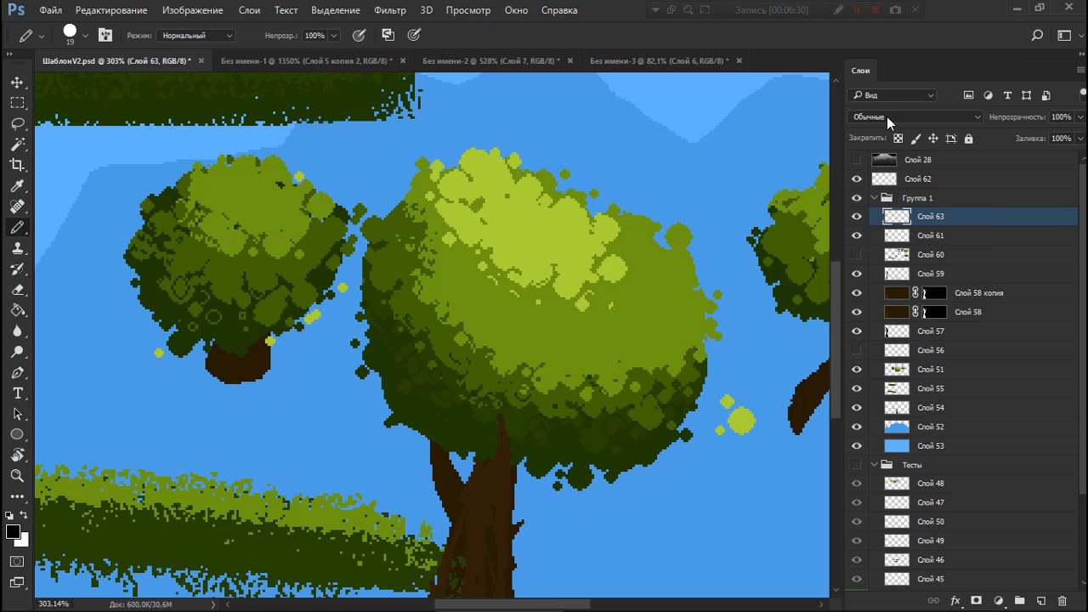
Choose a 19 px checkerboard dithering brush and dab sampled mid green on the large tree beside its highlight.
{"action": "right_click", "coordinate": [637, 111]}
{"action": "left_click", "coordinate": [653, 92]}
{"action": "left_click", "coordinate": [523, 220], "text": "alt"}
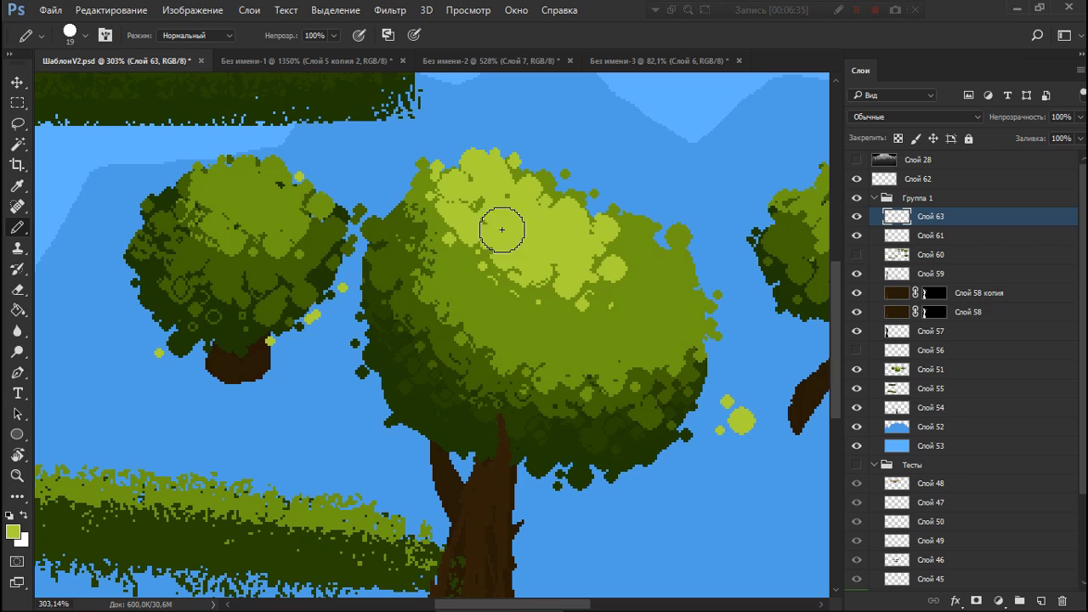
{"action": "left_click", "coordinate": [443, 287], "text": "alt"}
{"action": "left_click", "coordinate": [435, 232]}
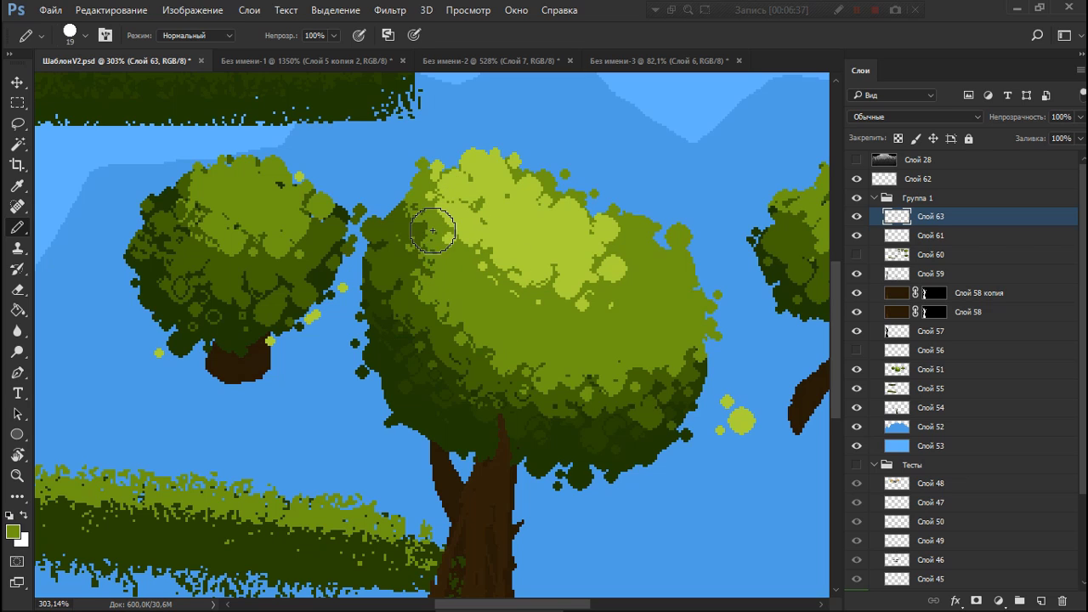
Try checkerboard dithering in mid green on the small tree and along the large tree's shadow boundary, undoing both attempts.
{"action": "left_click", "coordinate": [239, 264]}
{"action": "key", "text": "ctrl+z"}
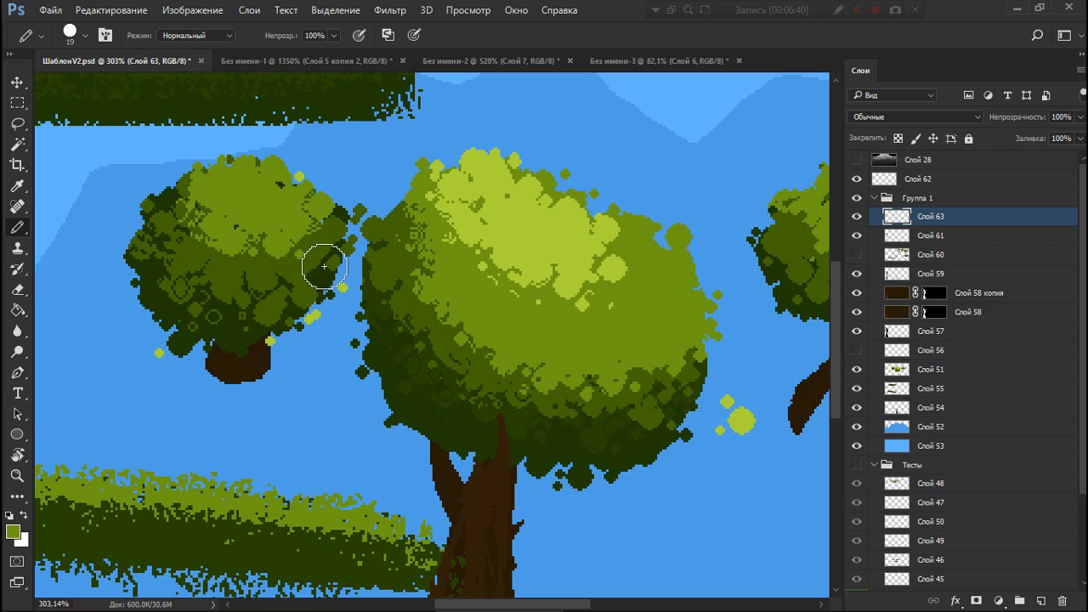
{"action": "left_click", "coordinate": [447, 301], "text": "alt"}
{"action": "mouse_move", "coordinate": [437, 253]}
{"action": "left_mouse_down"}
{"action": "mouse_move", "coordinate": [473, 323]}
{"action": "mouse_move", "coordinate": [561, 368]}
{"action": "mouse_move", "coordinate": [434, 306]}
{"action": "left_mouse_up"}
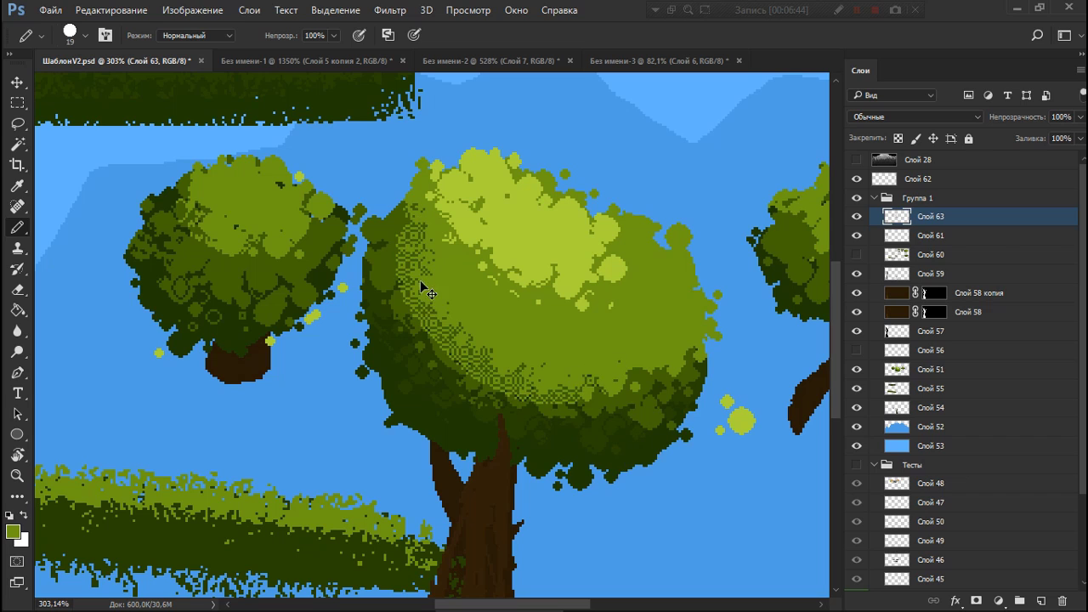
{"action": "key", "text": "ctrl+alt+z"}
Dither the large tree's lowest shadow area around the top of the trunk with the sampled dark green.
{"action": "left_click", "coordinate": [396, 264], "text": "alt"}
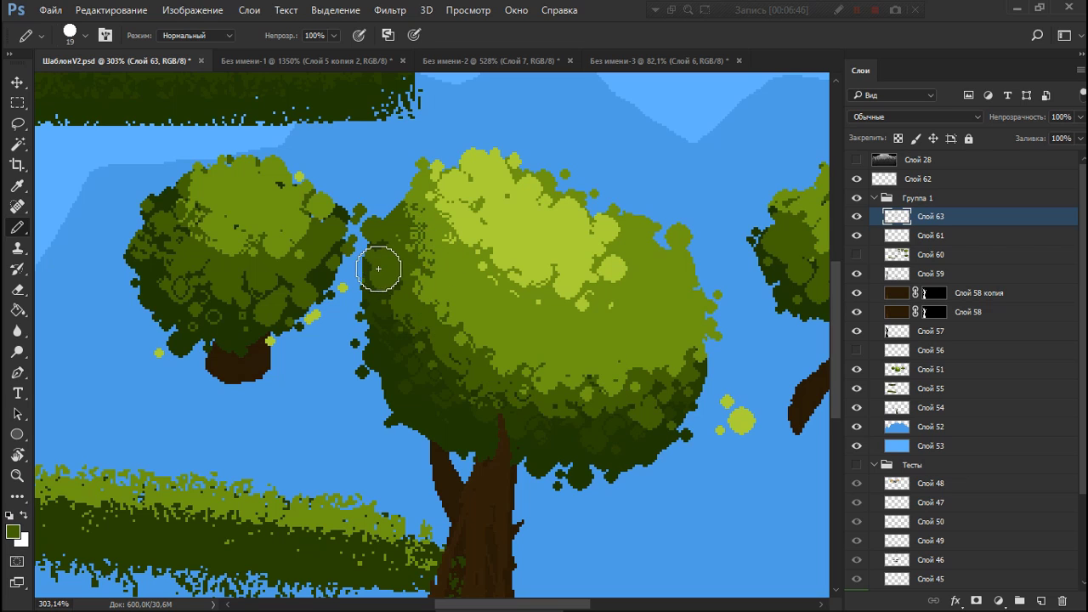
{"action": "left_click", "coordinate": [476, 378], "text": "alt"}
{"action": "left_click", "coordinate": [440, 381], "text": "alt"}
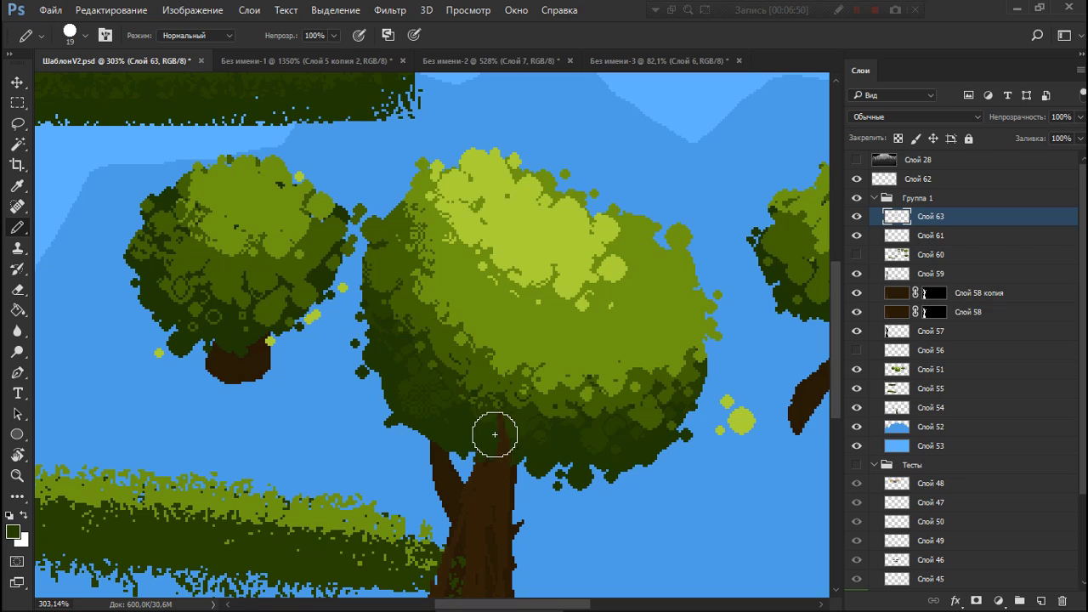
{"action": "left_click_drag", "start_coordinate": [430, 391], "coordinate": [522, 417]}
Hide Слой 63, Слой 61, Слой 59, Слой 58 копия and Слой 58 to show the trees without dithering and the bare trunk silhouette.
{"action": "scroll", "coordinate": [587, 236], "scroll_direction": "down", "scroll_amount": 3}
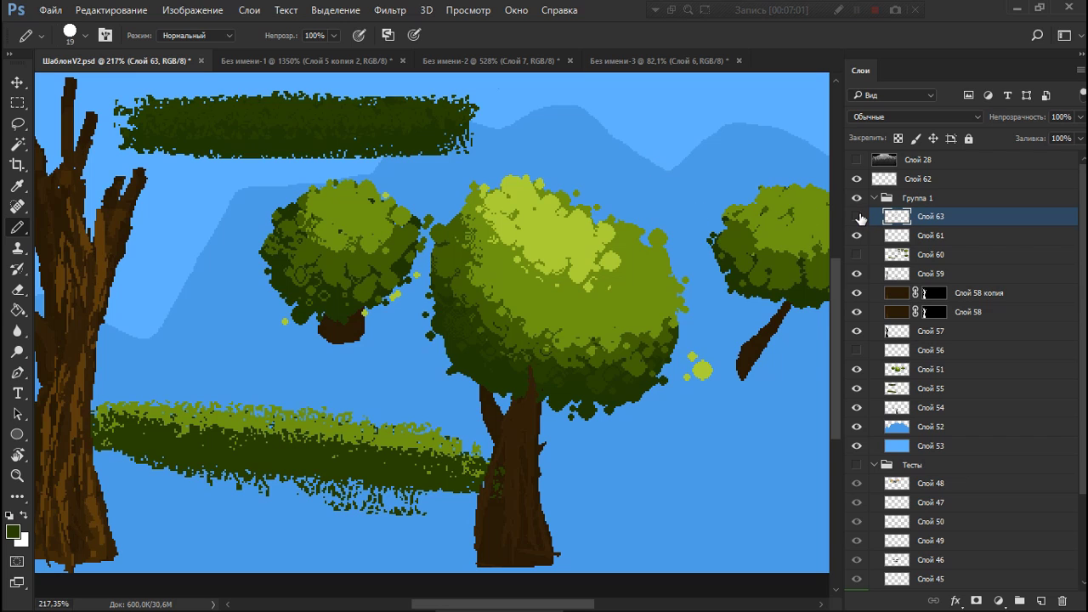
{"action": "left_click", "coordinate": [862, 239]}
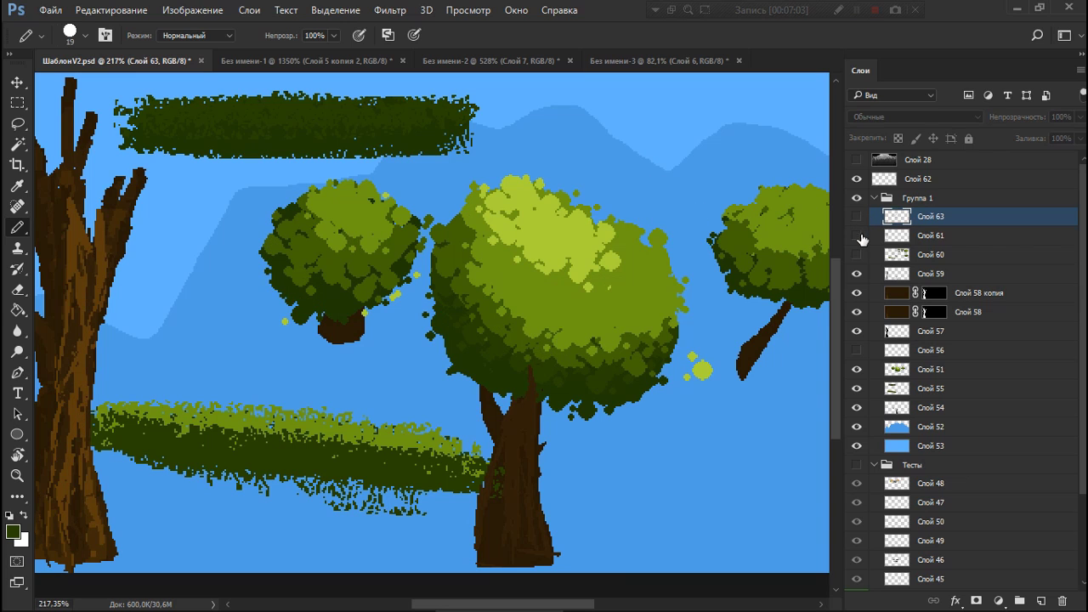
{"action": "left_click", "coordinate": [858, 275]}
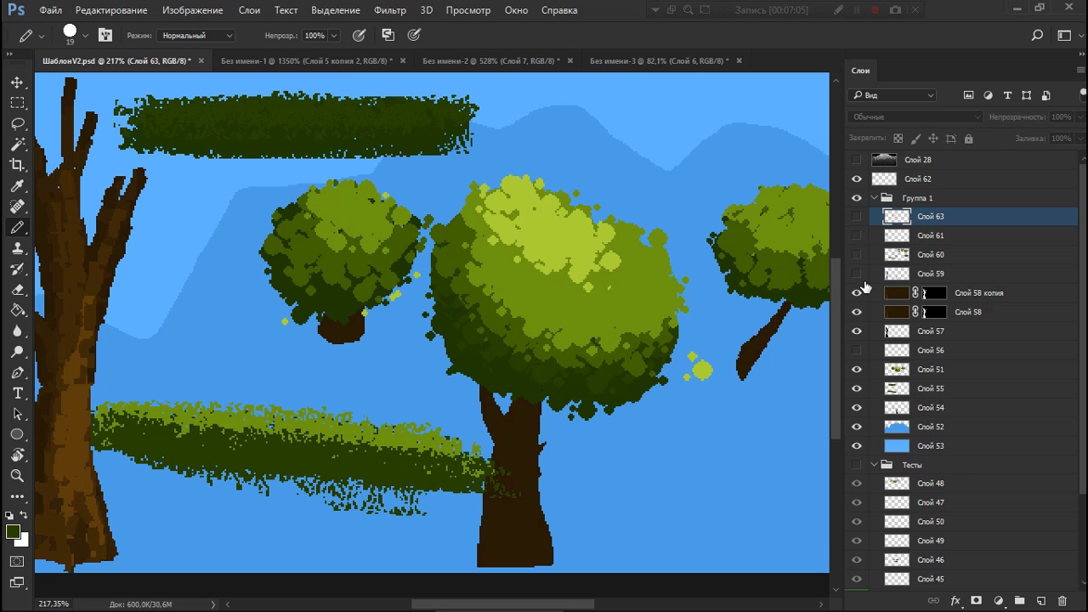
{"action": "left_click_drag", "start_coordinate": [244, 284], "coordinate": [539, 243]}
{"action": "left_click_drag", "start_coordinate": [408, 212], "coordinate": [404, 265]}
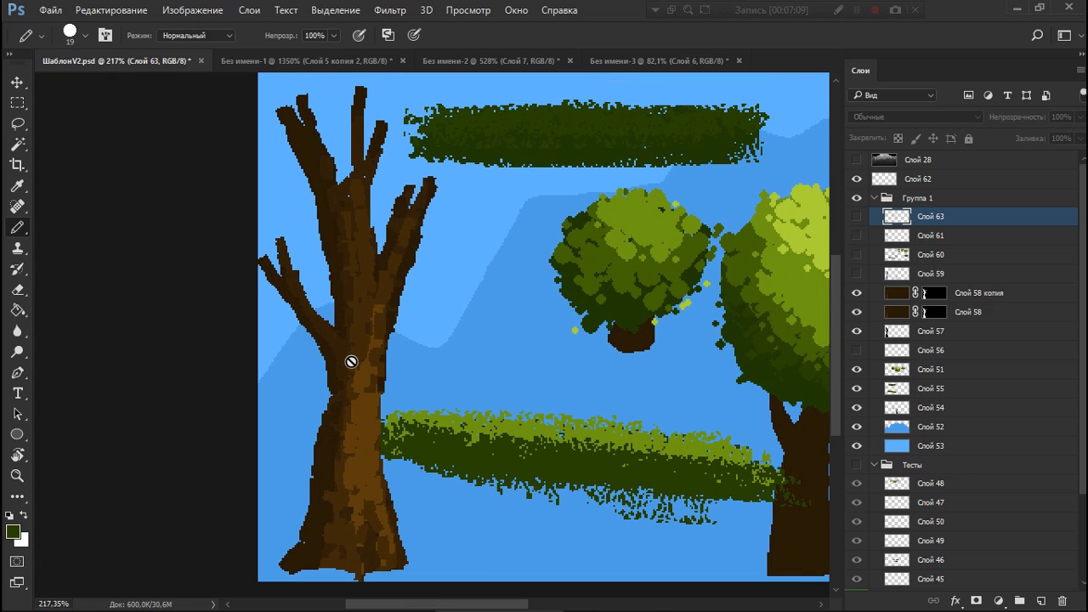
{"action": "left_click", "coordinate": [859, 312]}
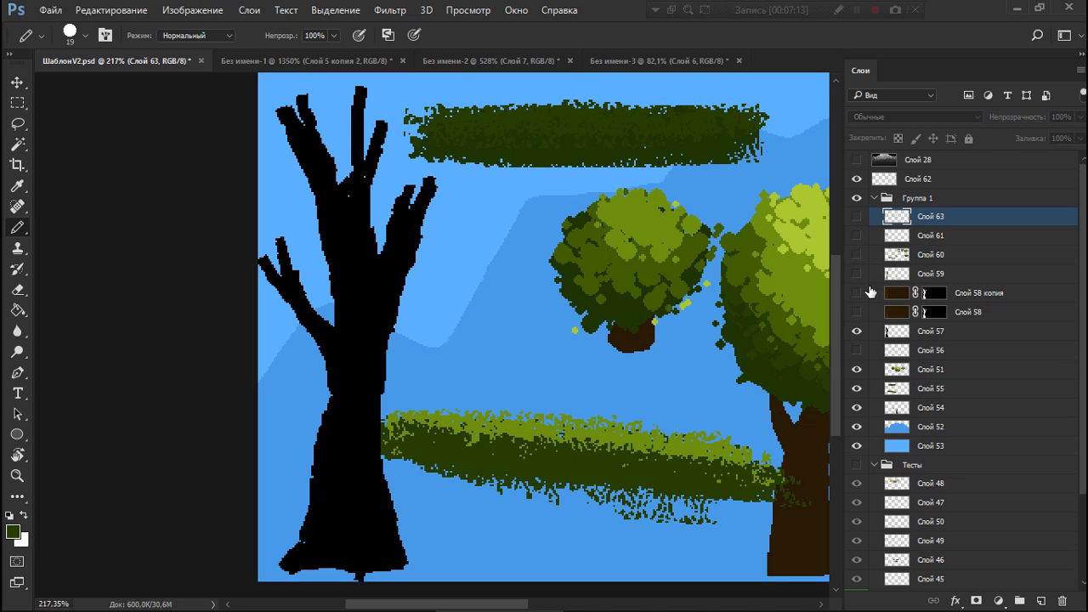